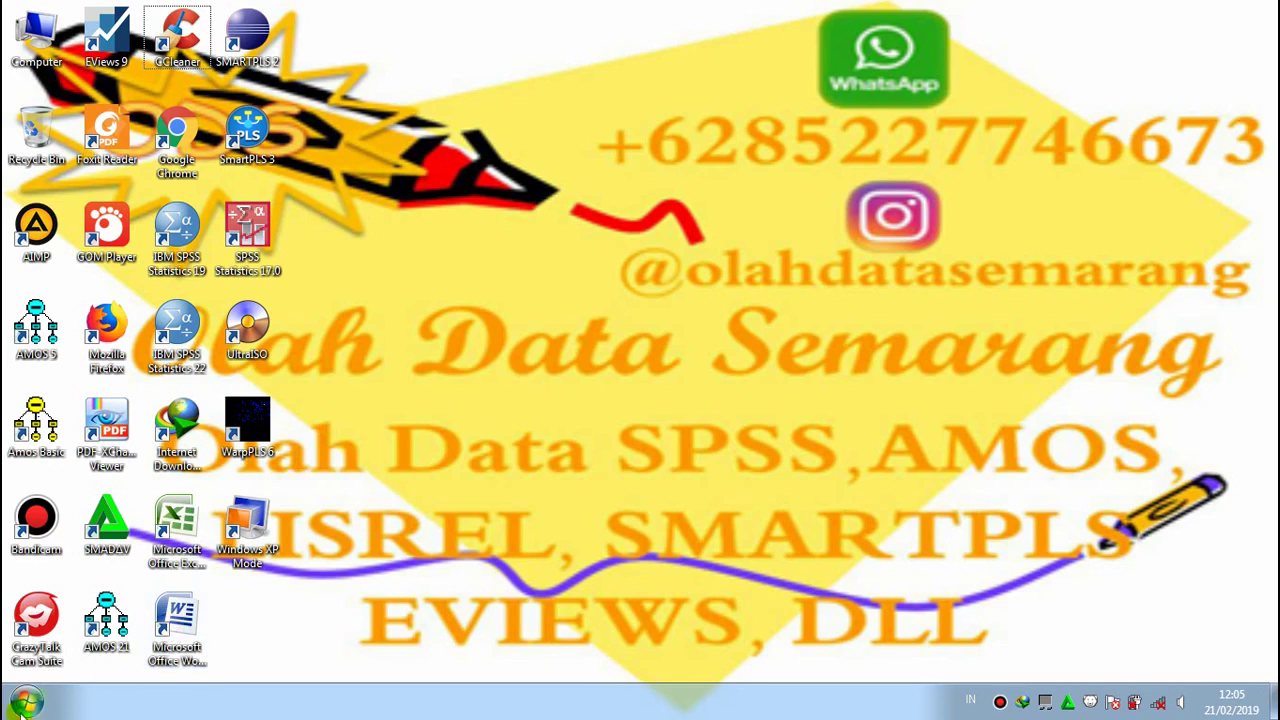
- Open Windows Explorer and maximize its window
right_click(28, 706)
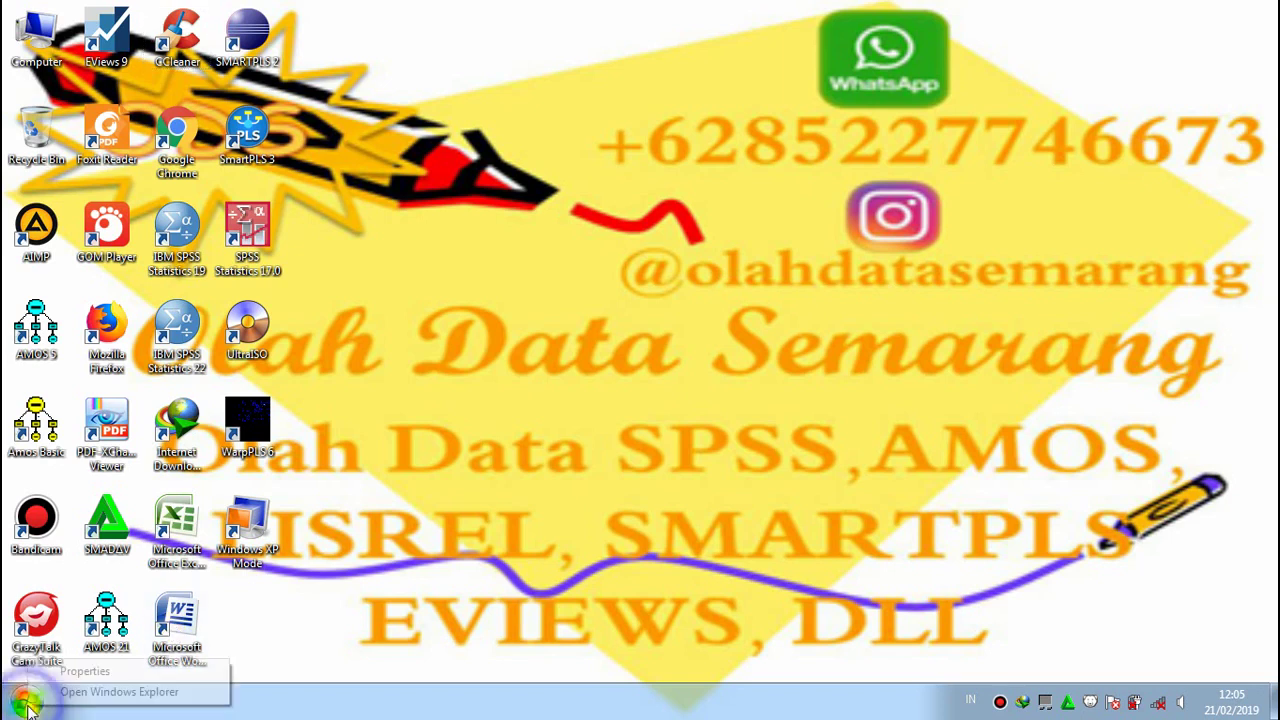
click(60, 692)
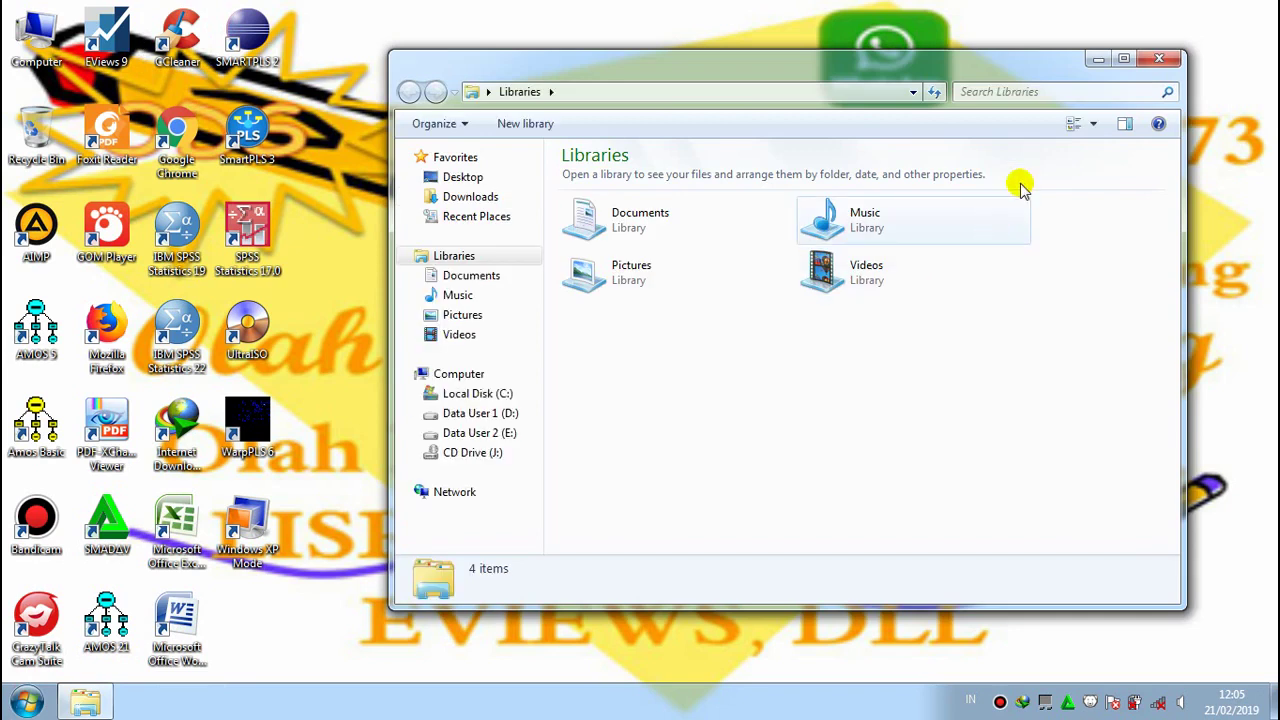
click(1125, 62)
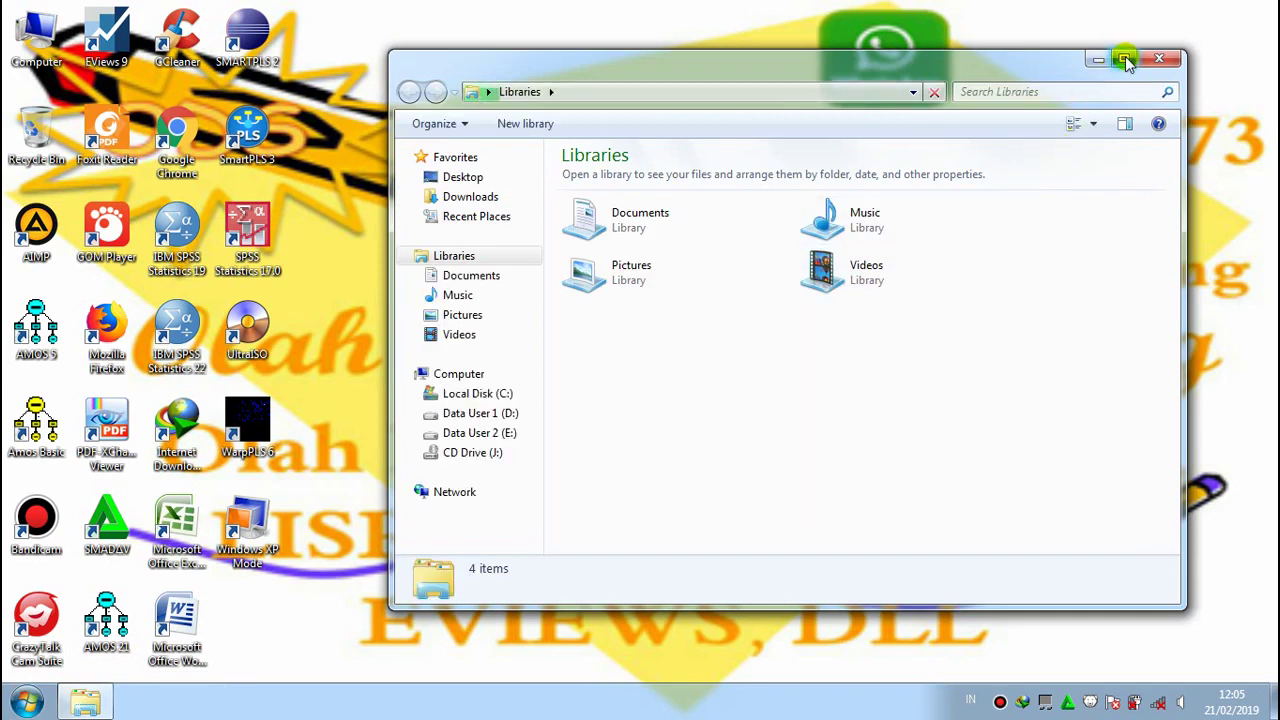
click(1125, 62)
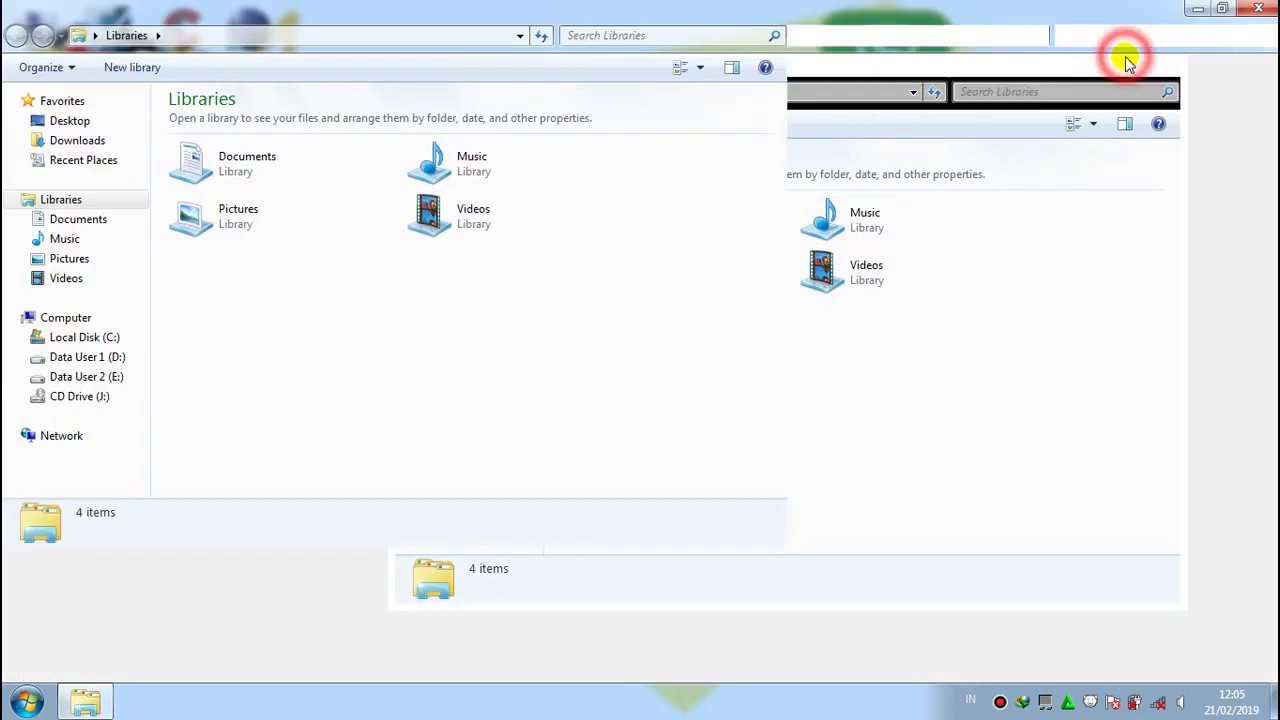
- Open the folder "Malmquist Productivity Index With Win4Deap 2 (DEAP 2.1 For OS Windows)" on Data User 1 (D:)
click(118, 357)
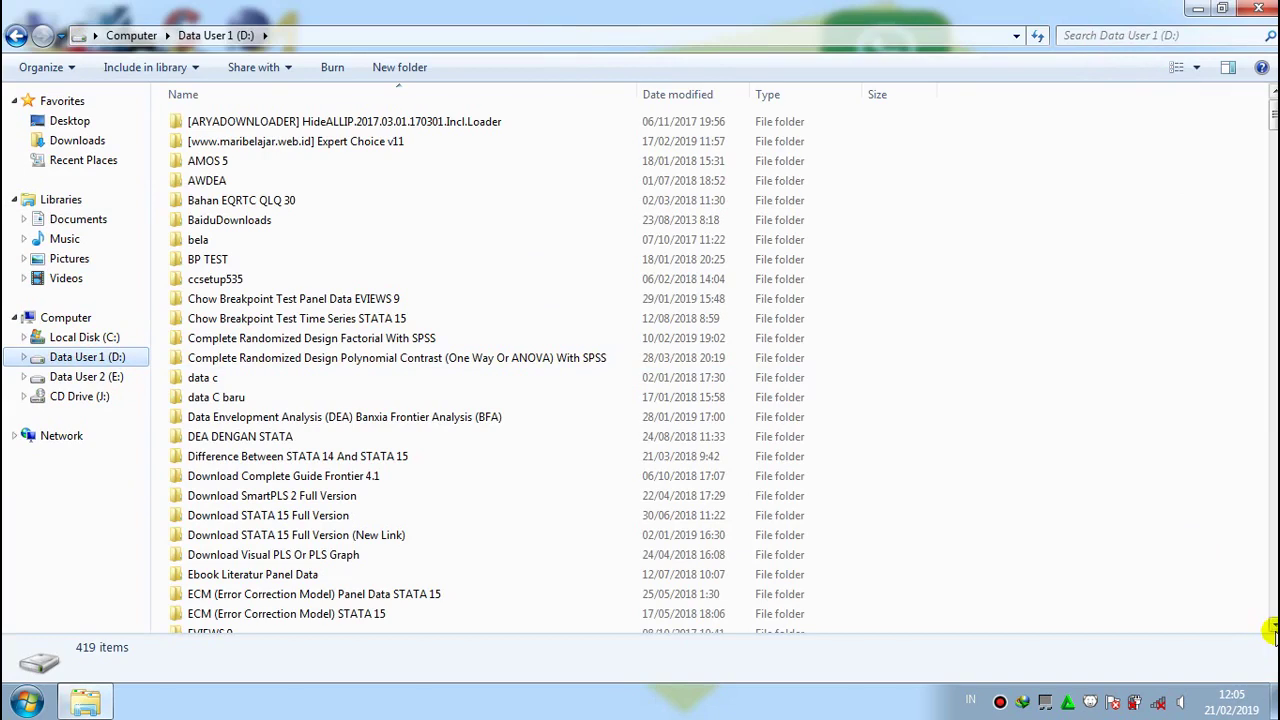
scroll(1272, 628, down, 3)
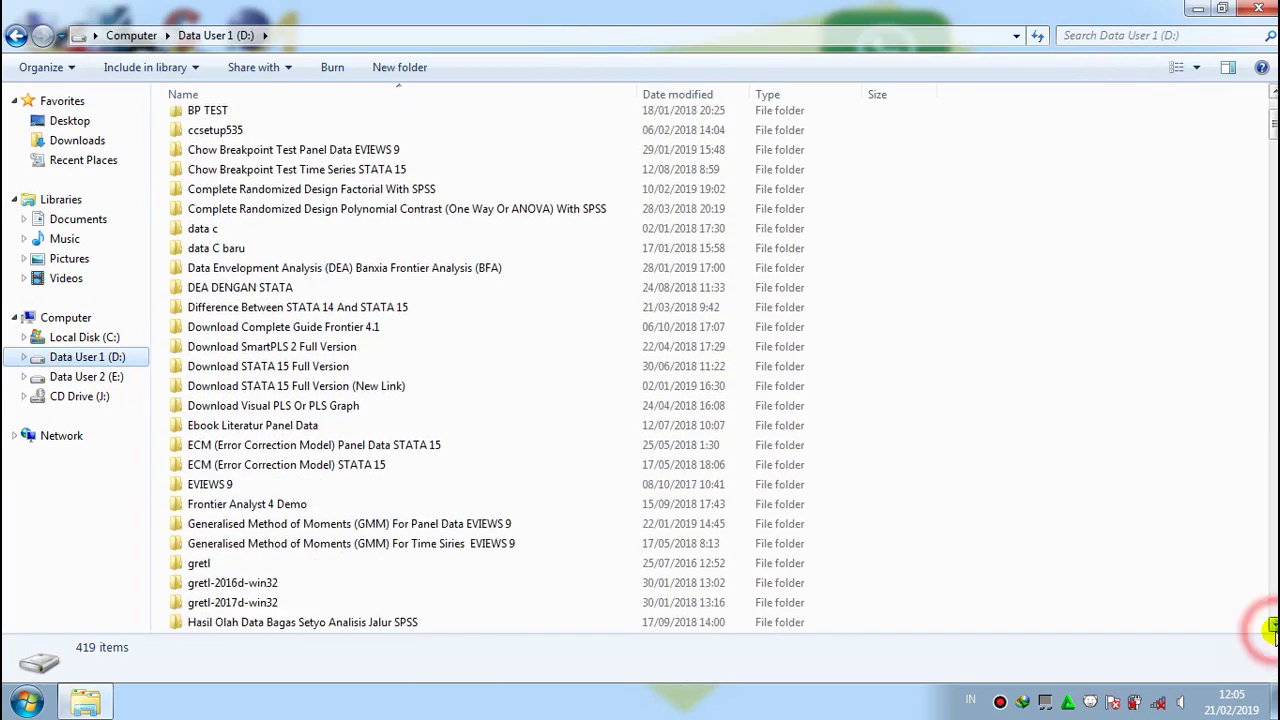
scroll(1272, 628, down, 3)
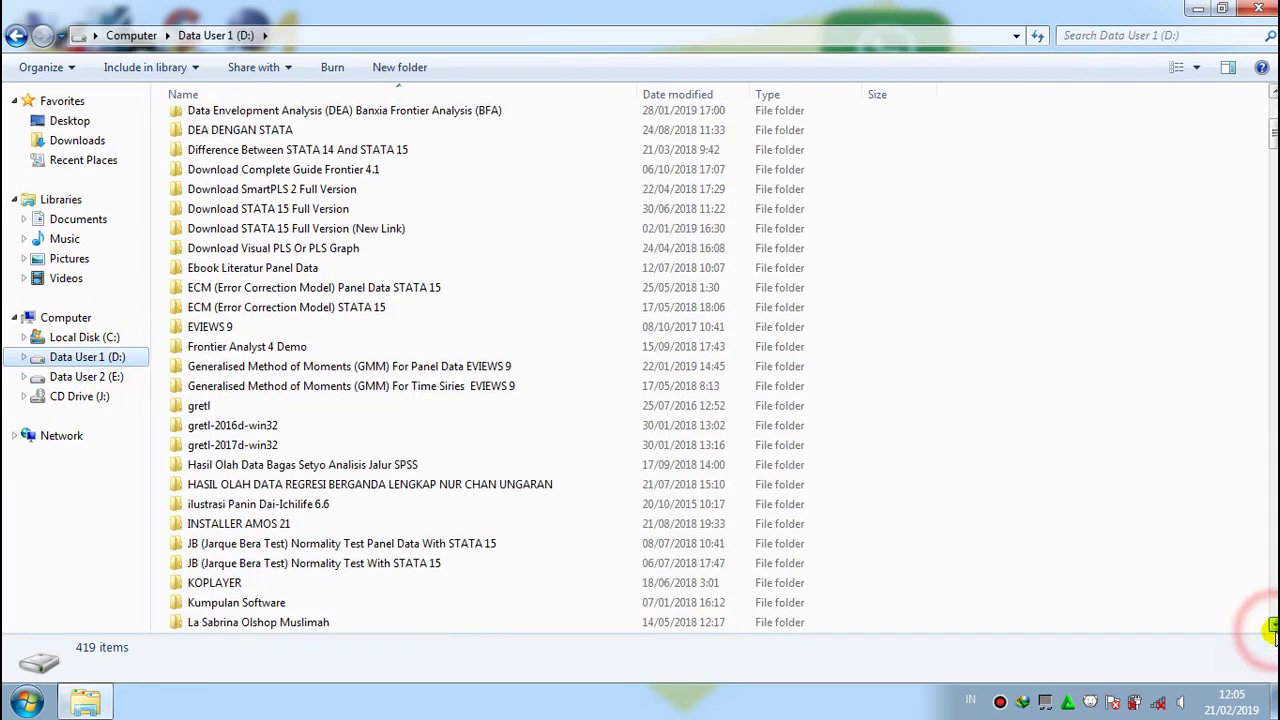
scroll(1272, 628, down, 5)
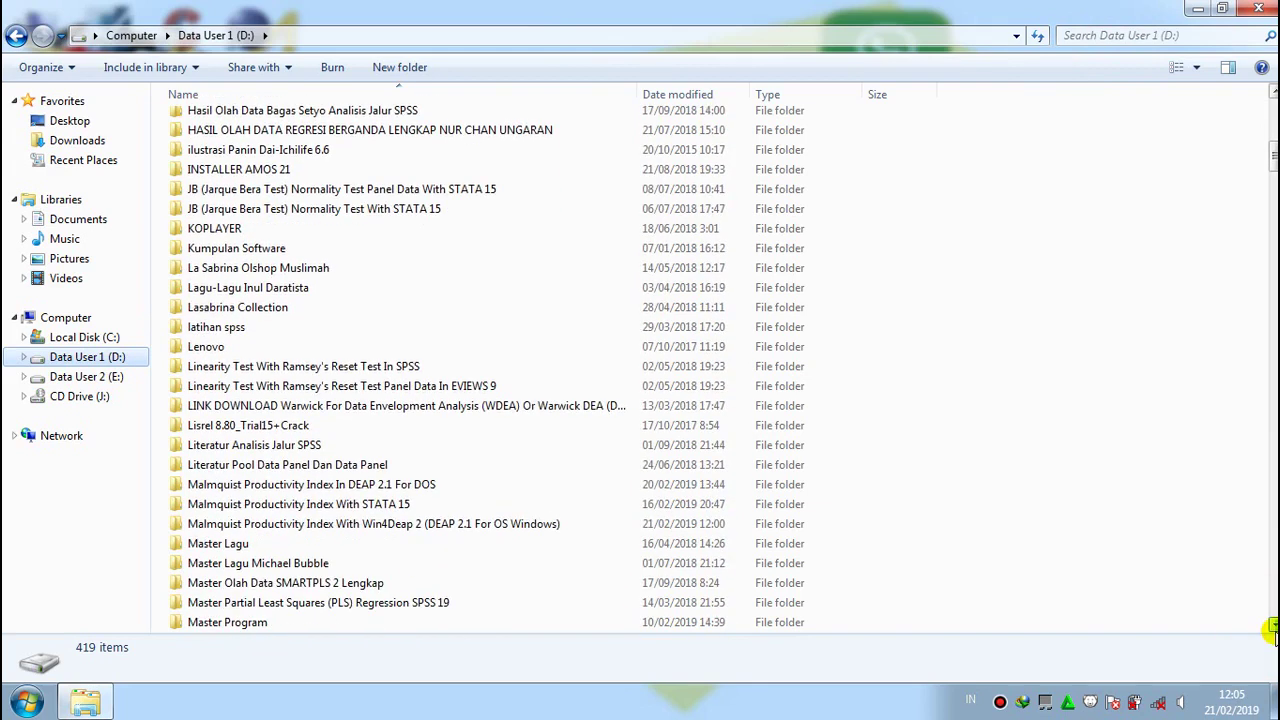
click(505, 530)
right_click(505, 530)
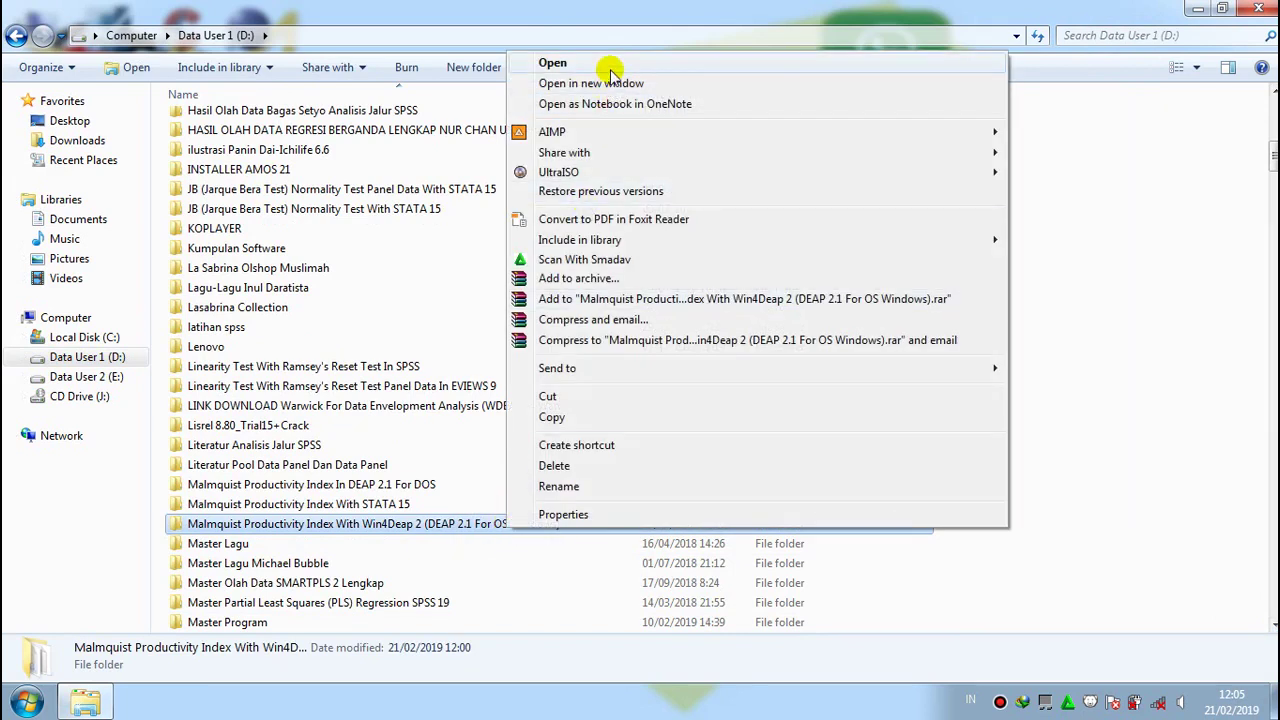
click(553, 63)
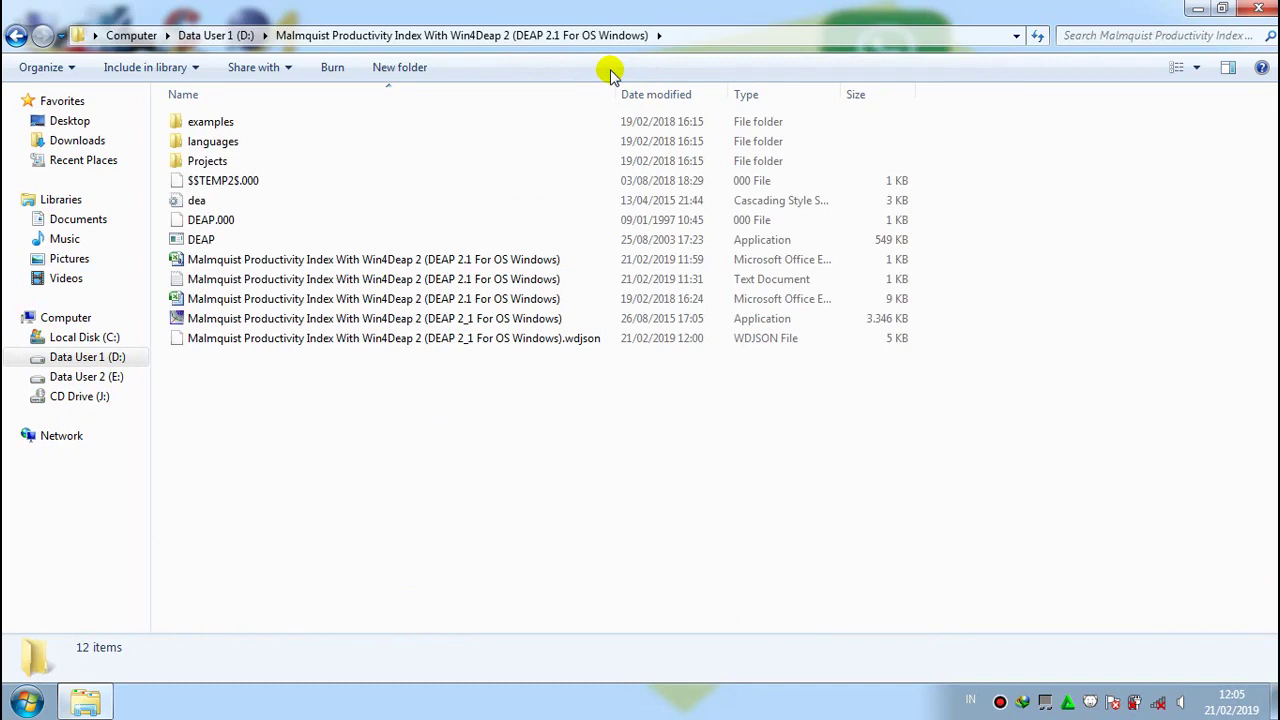
- Launch the Win4Deap 2 application from this folder, dismiss the new project setup and maximize the program window
click(530, 318)
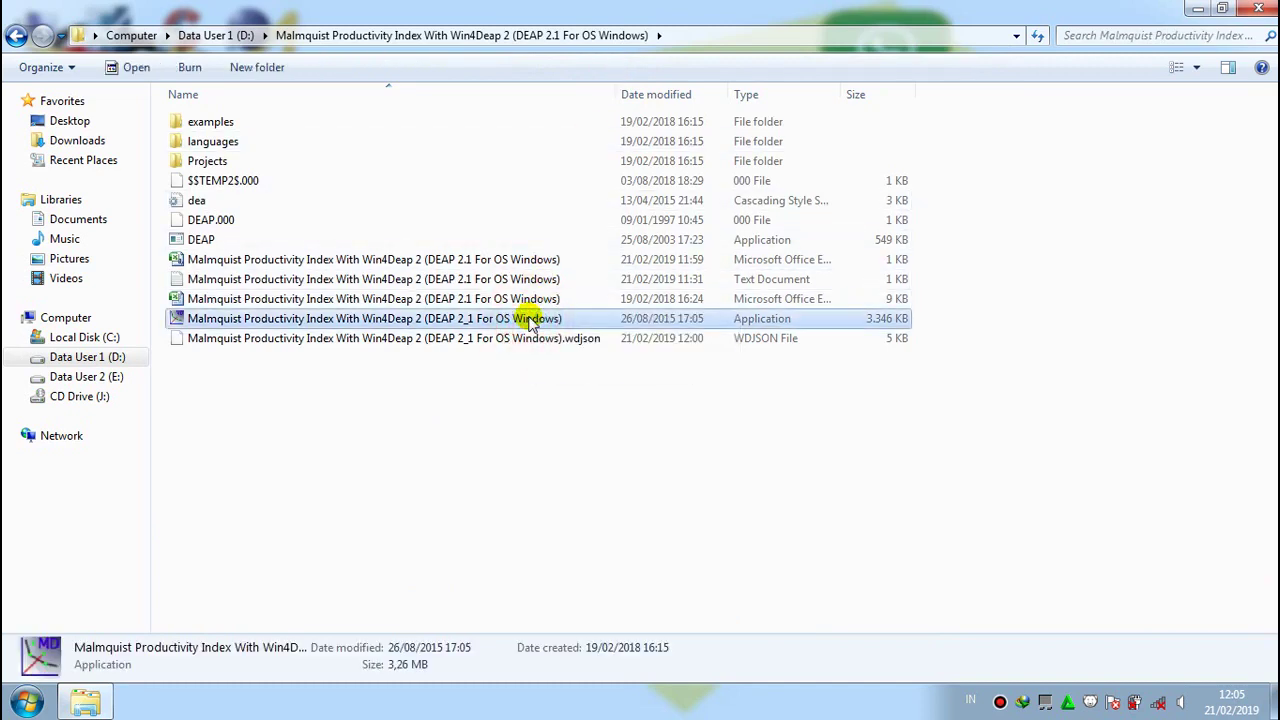
right_click(530, 318)
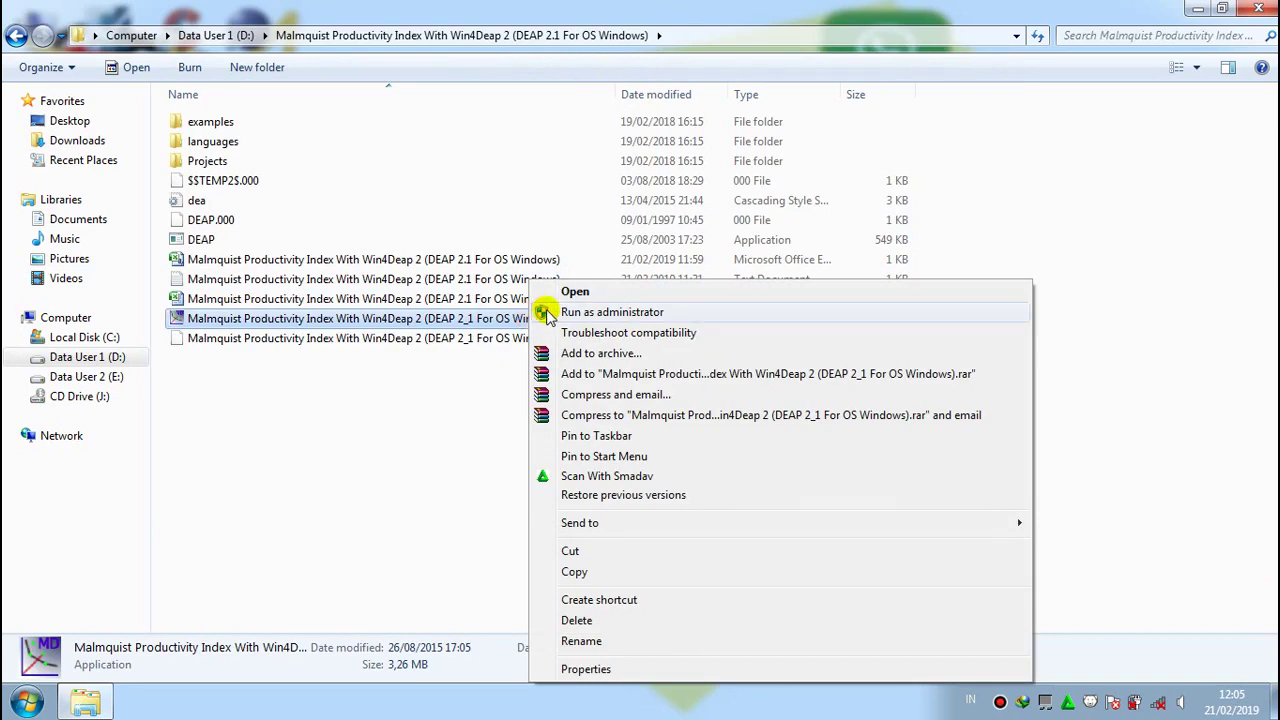
click(567, 293)
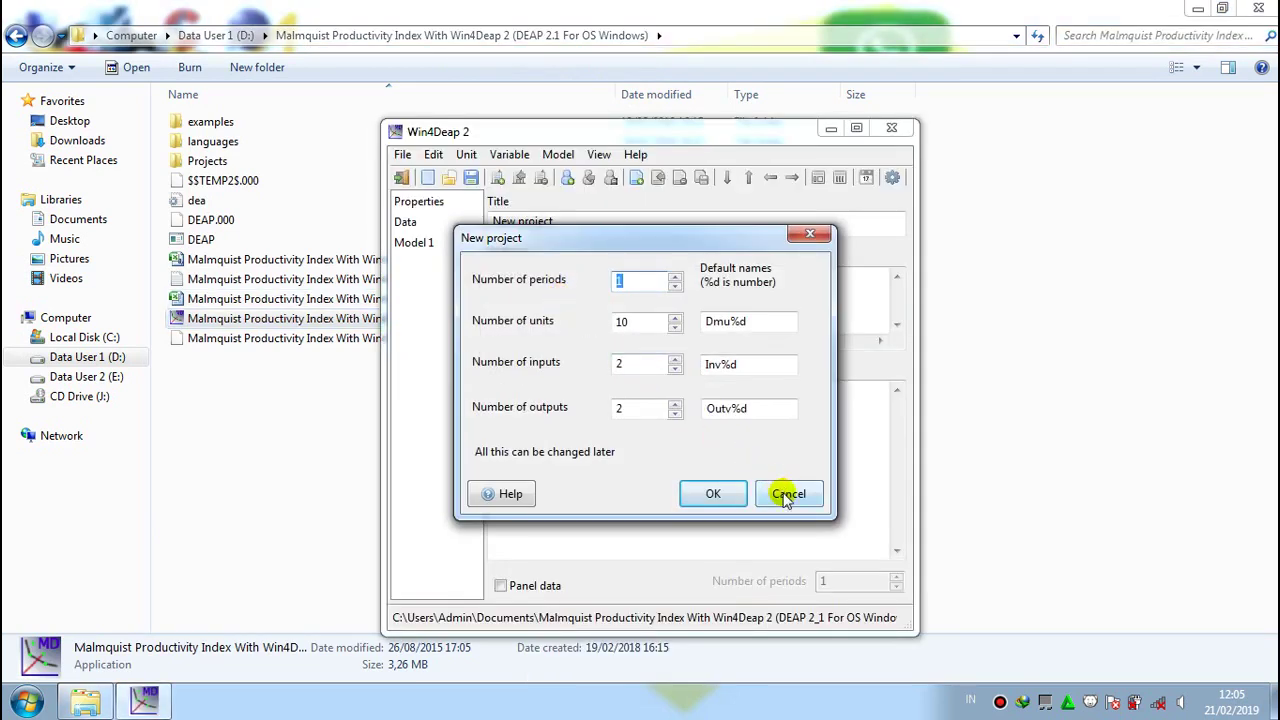
click(787, 495)
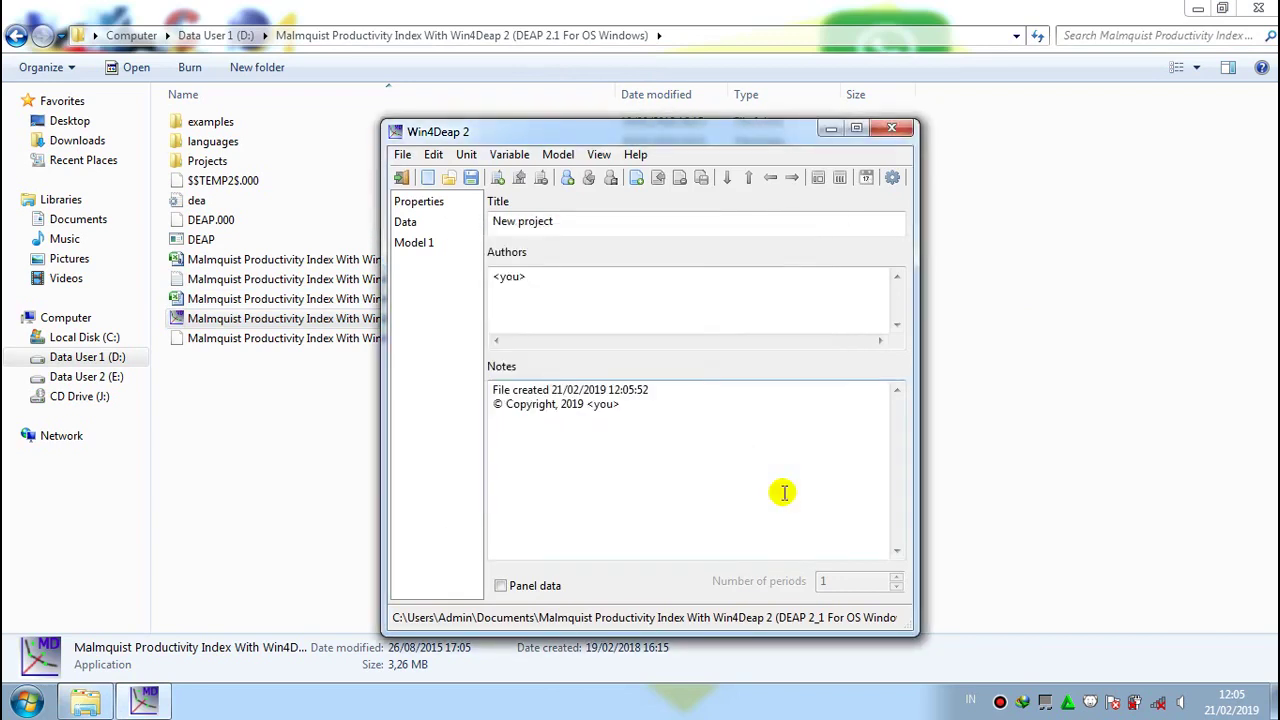
click(856, 129)
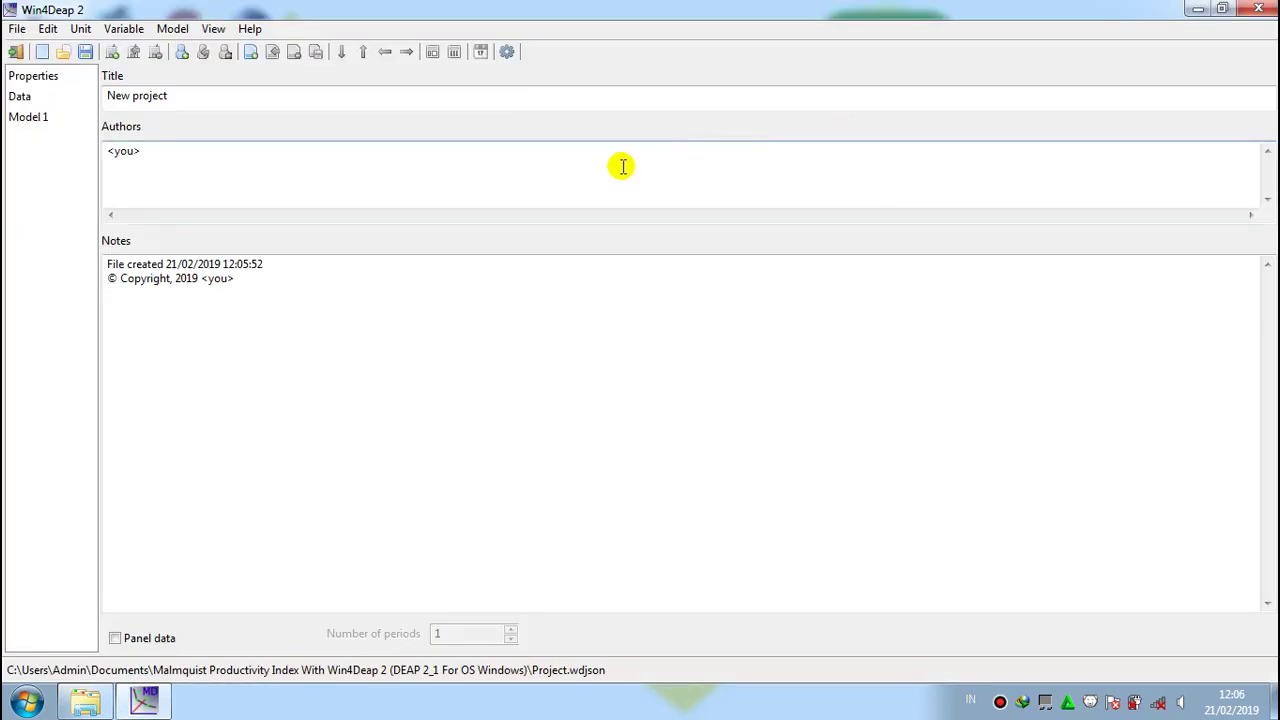
- Start opening an existing project and browse to D:'s "Malmquist Productivity Index With Win4Deap 2 (DEAP 2.1 For OS Windows)" folder
click(16, 30)
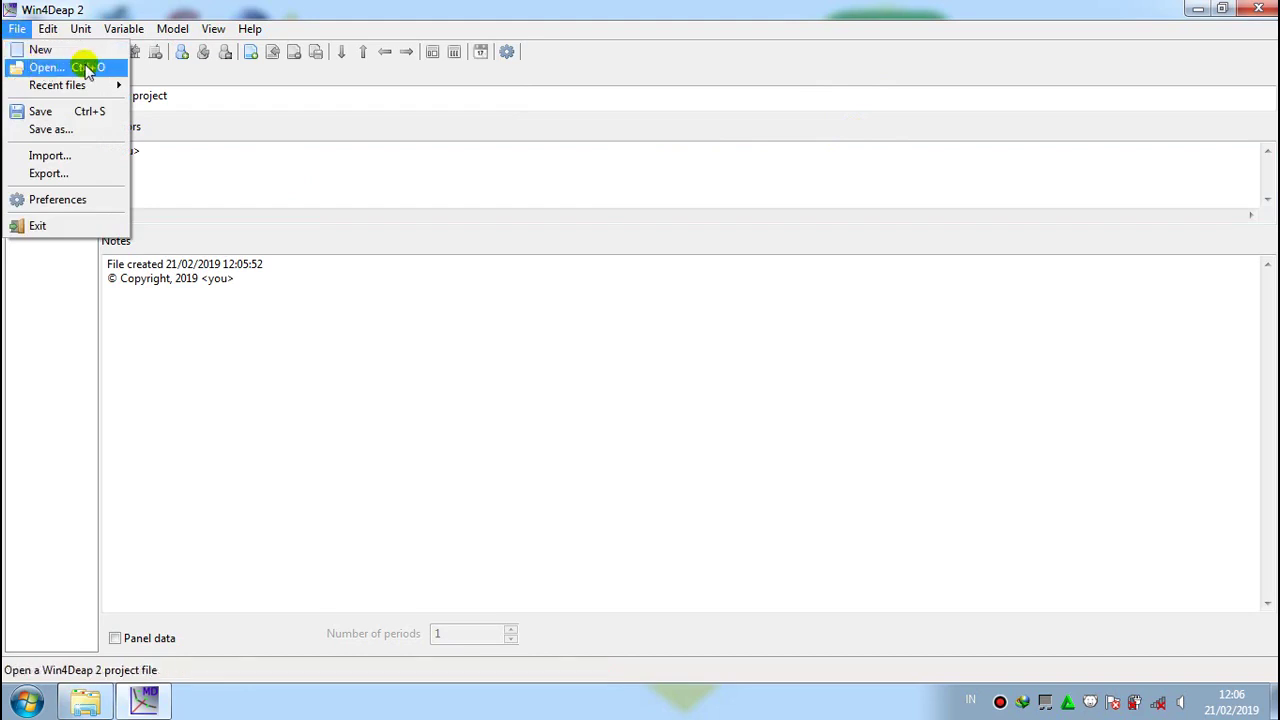
click(117, 70)
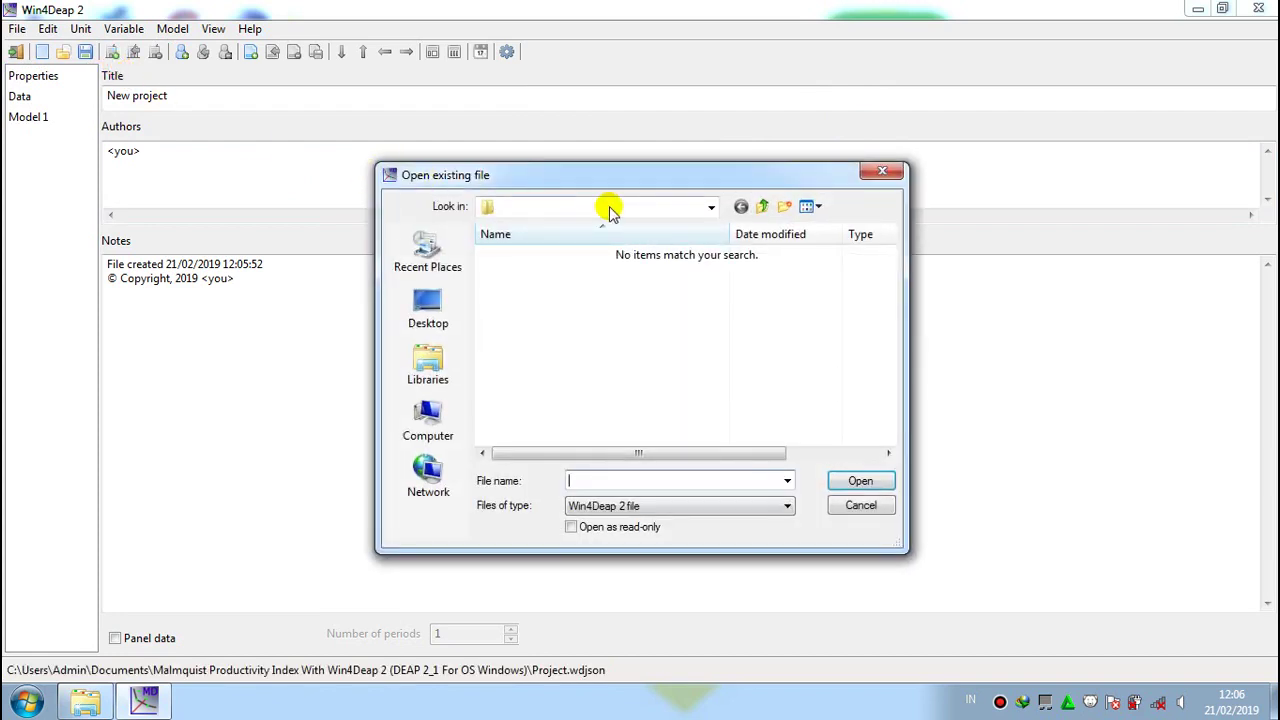
click(710, 212)
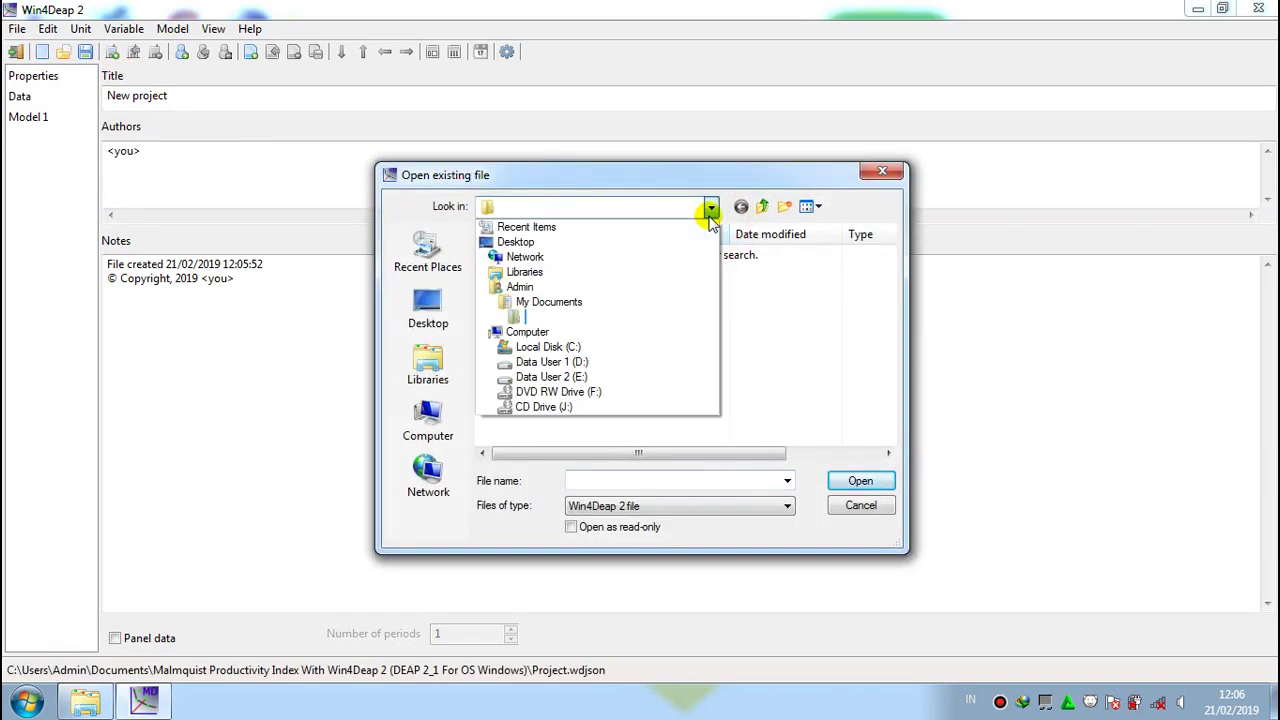
click(640, 362)
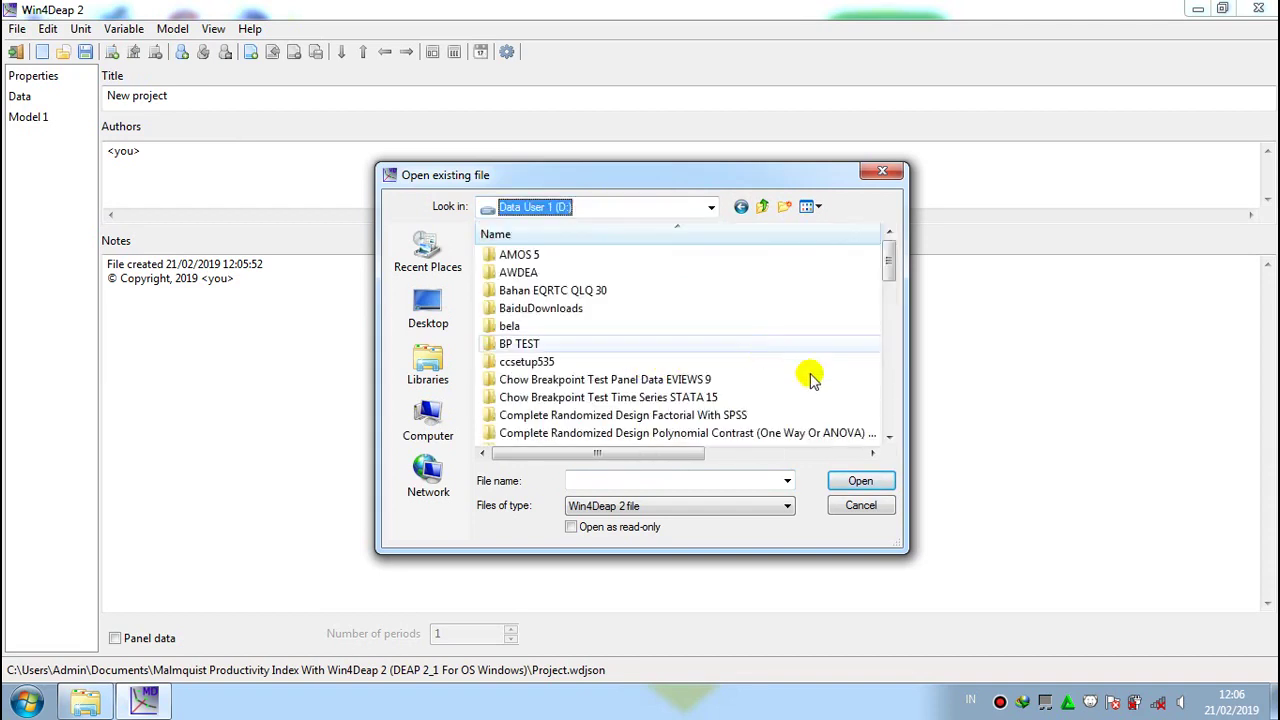
drag(890, 440, 890, 442)
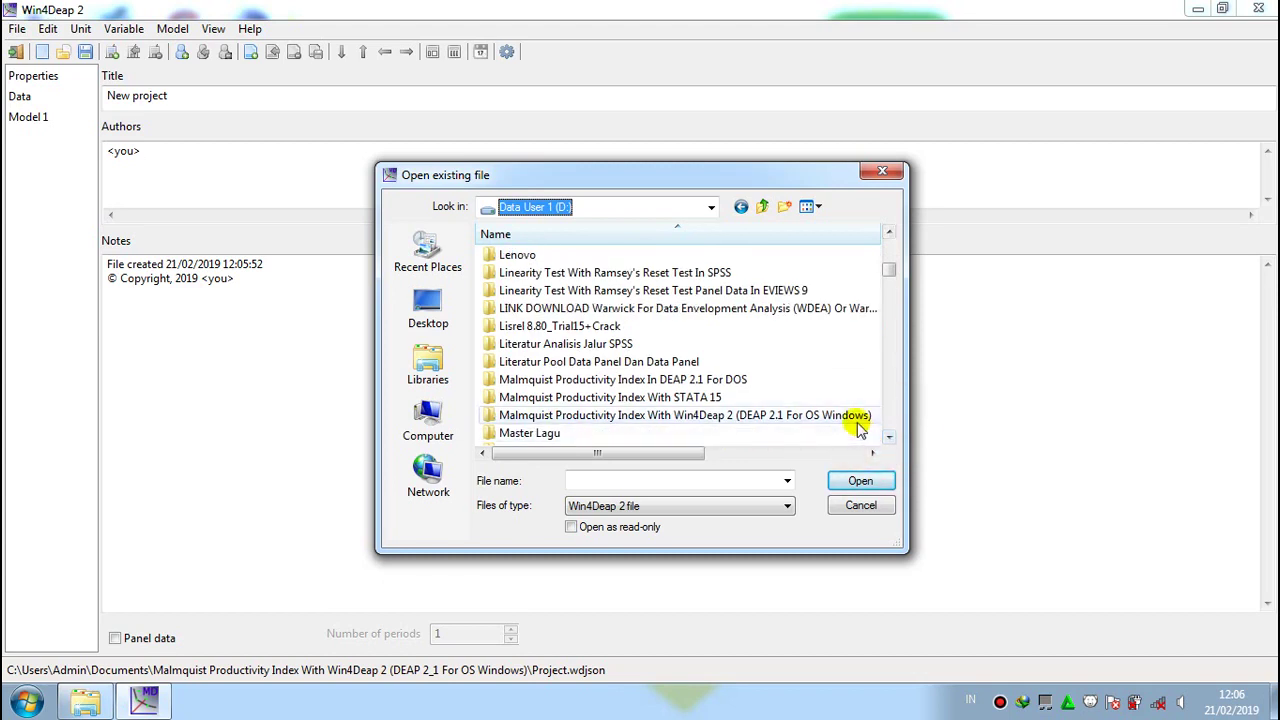
click(857, 425)
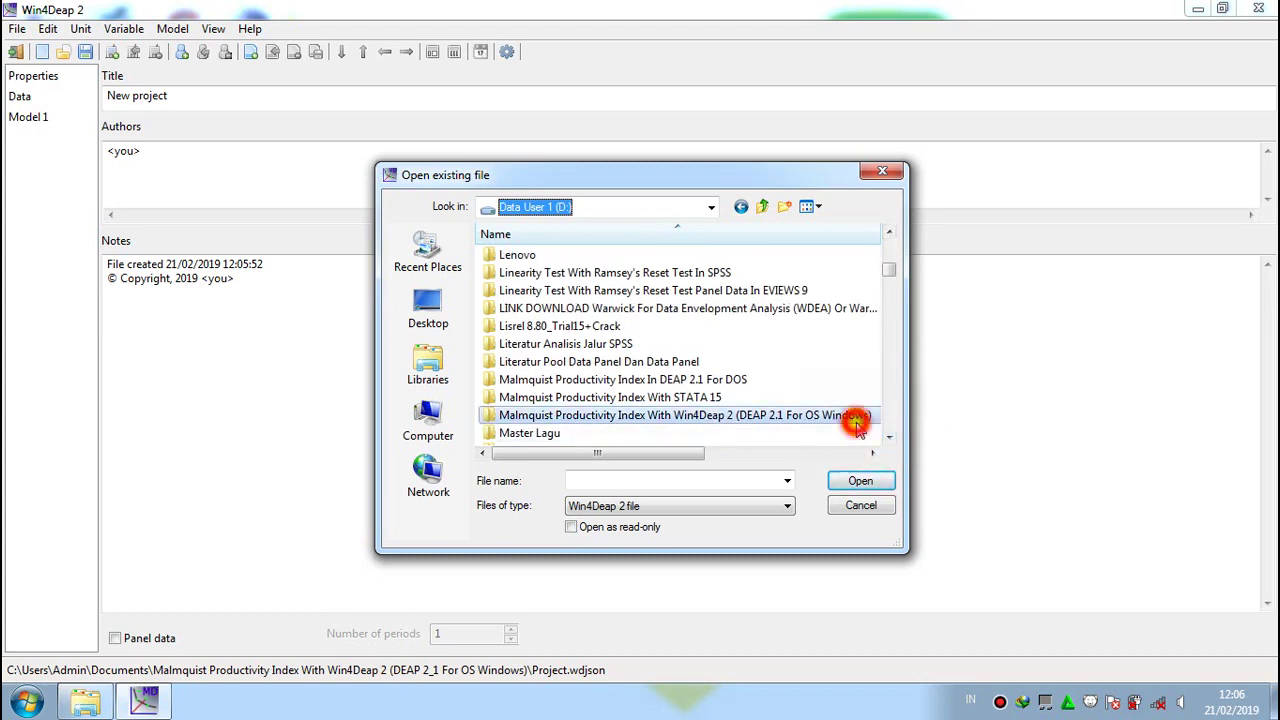
click(885, 485)
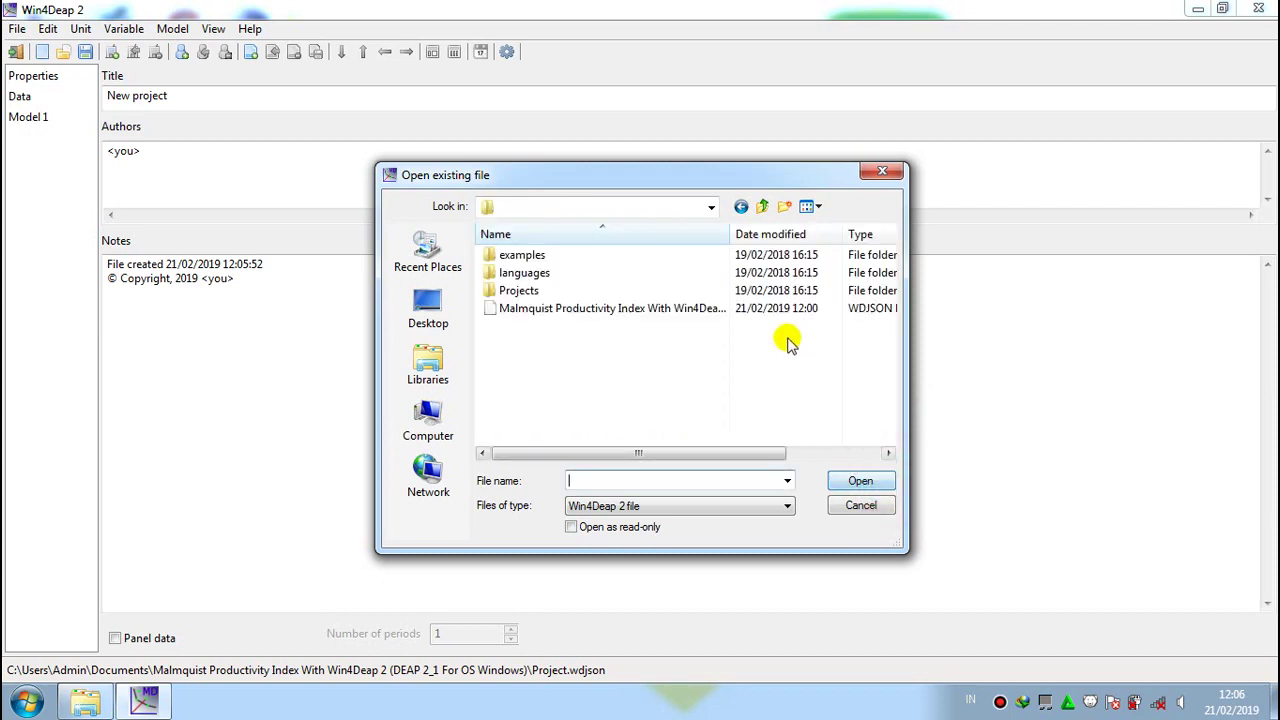
- Widen the name column and open the project file "Malmquist Productivity Index With Win4Deap 2 (DEAP 2_1 For OS Windows).wdjson"
drag(731, 234, 889, 234)
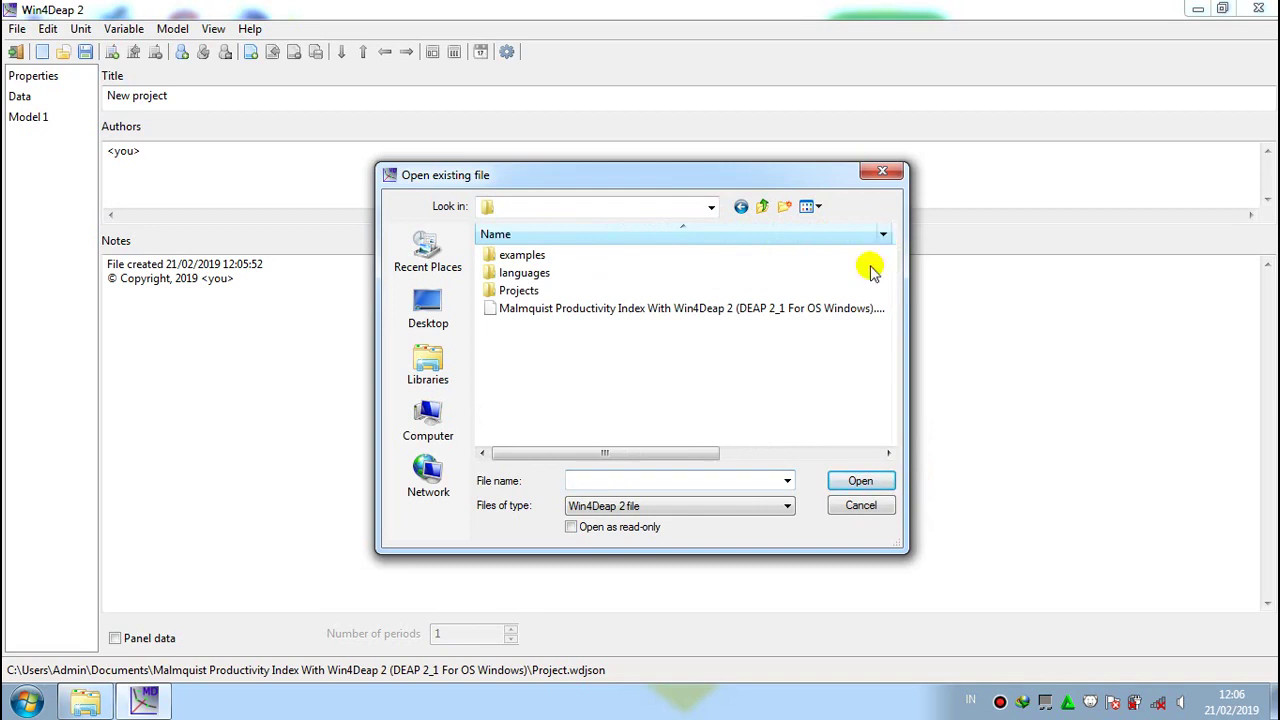
click(736, 310)
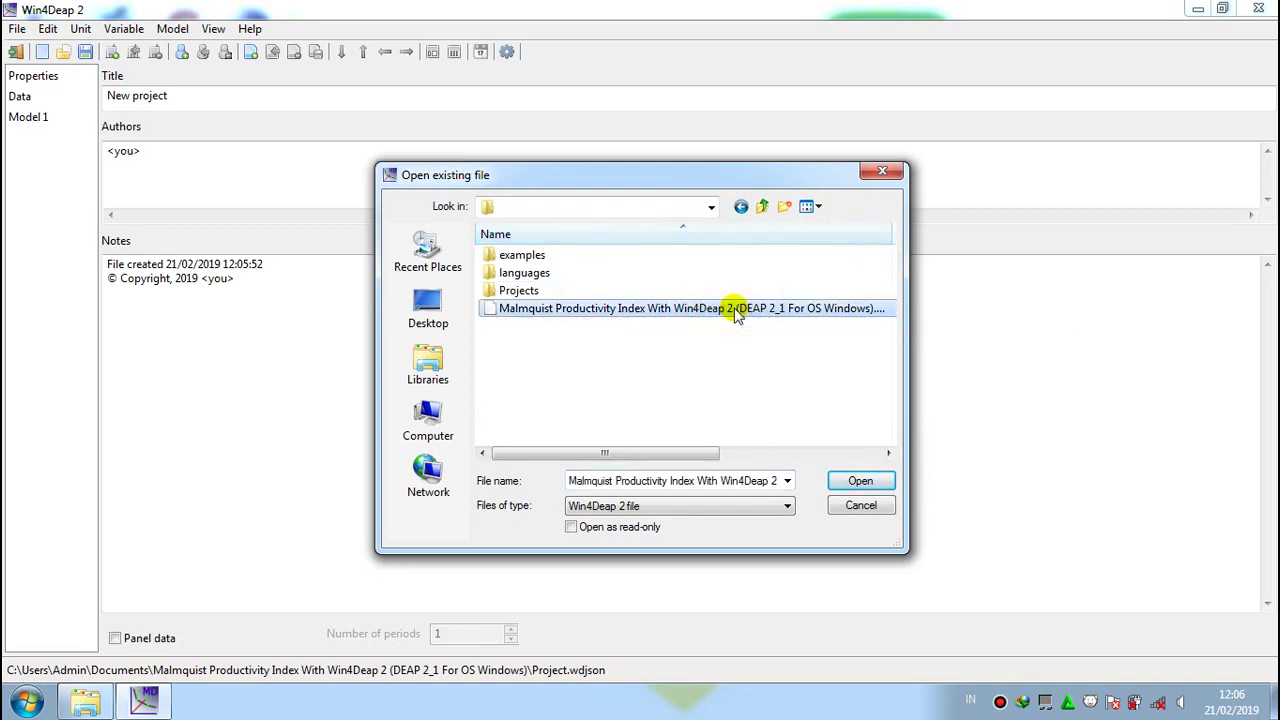
click(884, 485)
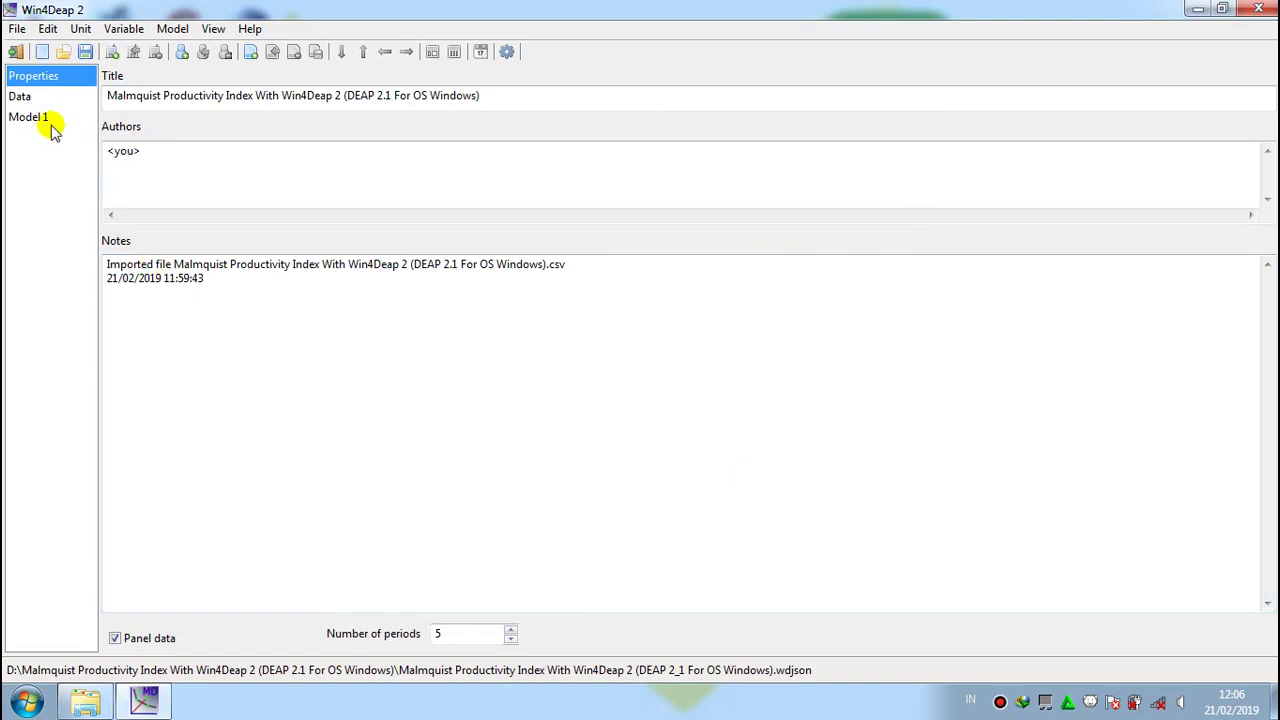
- Review the project's data table and the units and variables included in Model 1
click(22, 98)
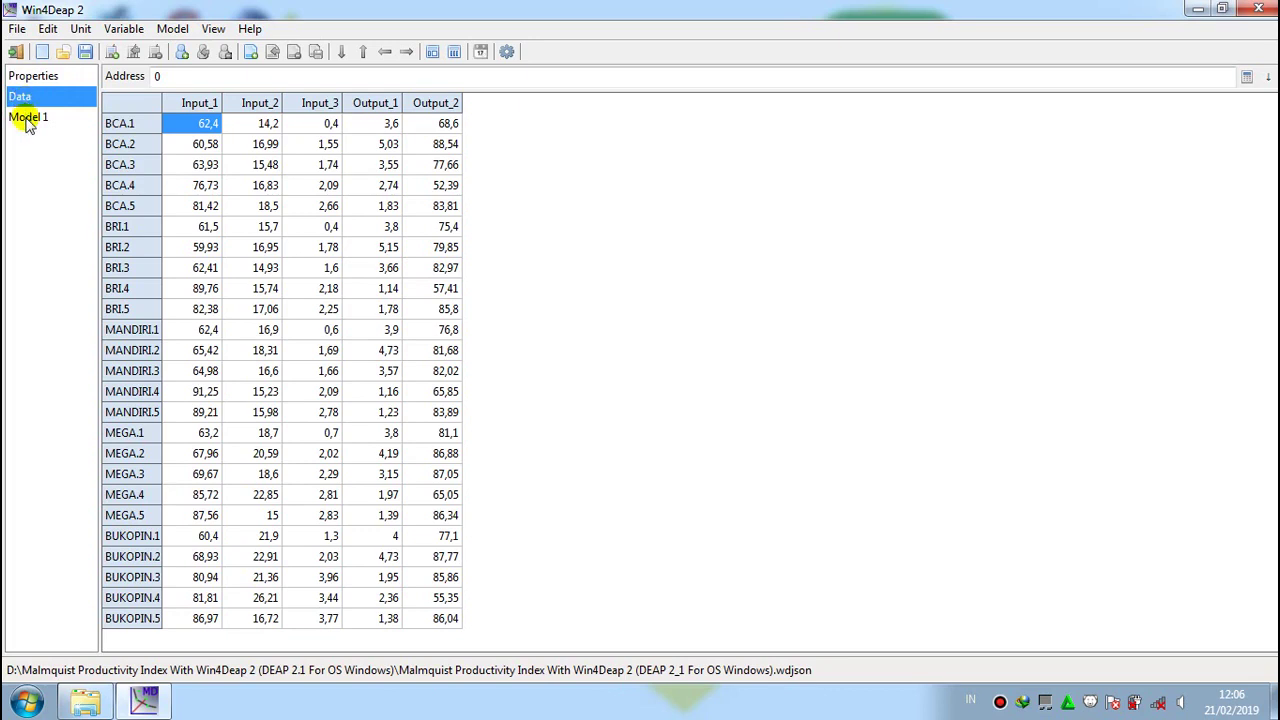
click(27, 117)
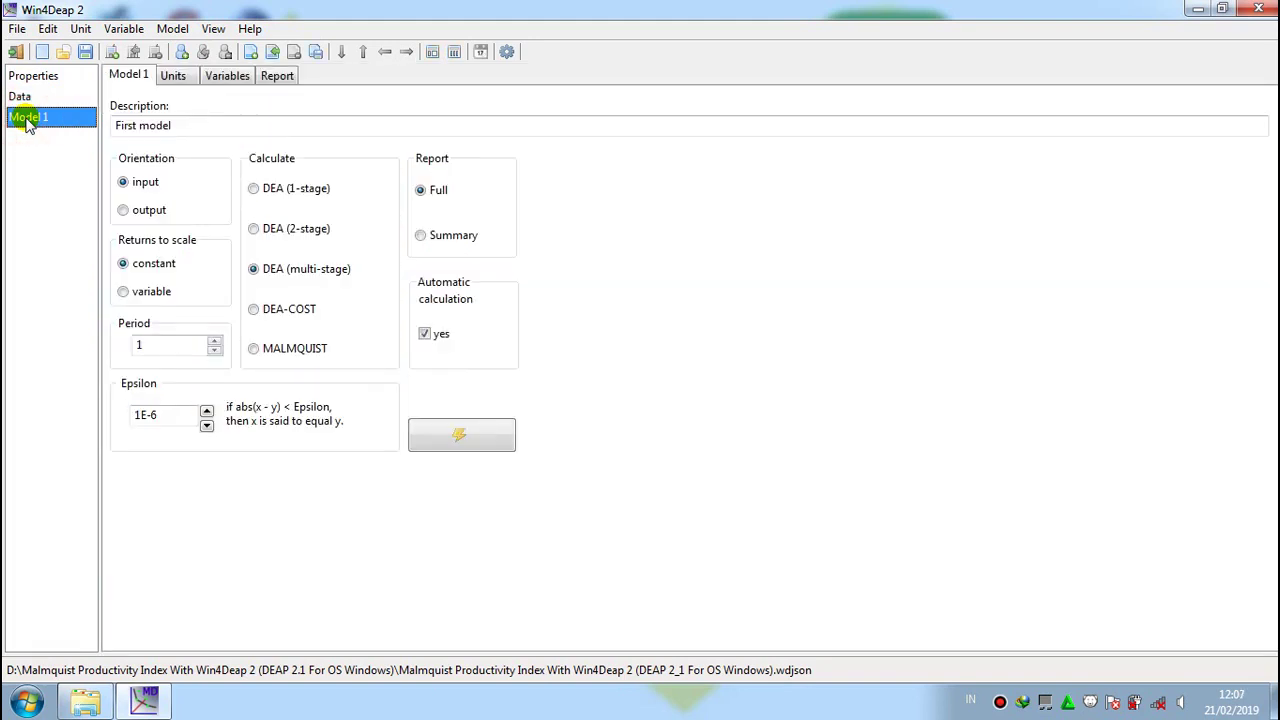
click(173, 80)
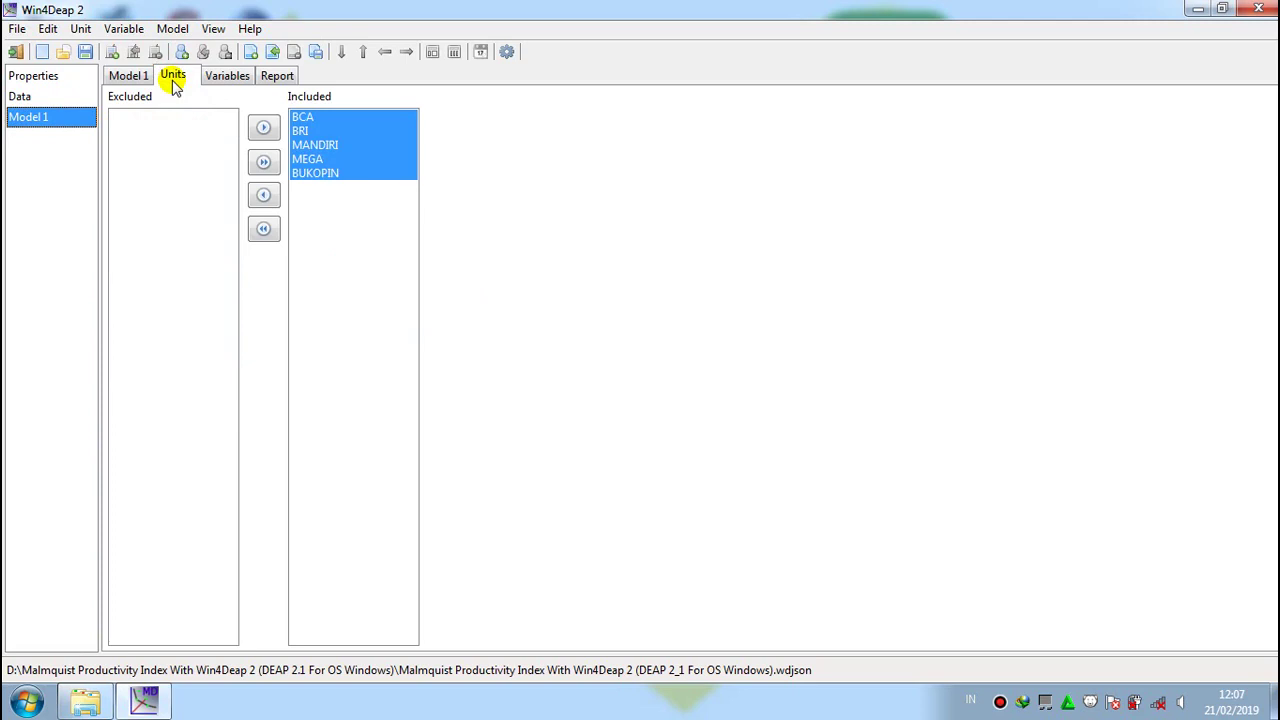
click(209, 80)
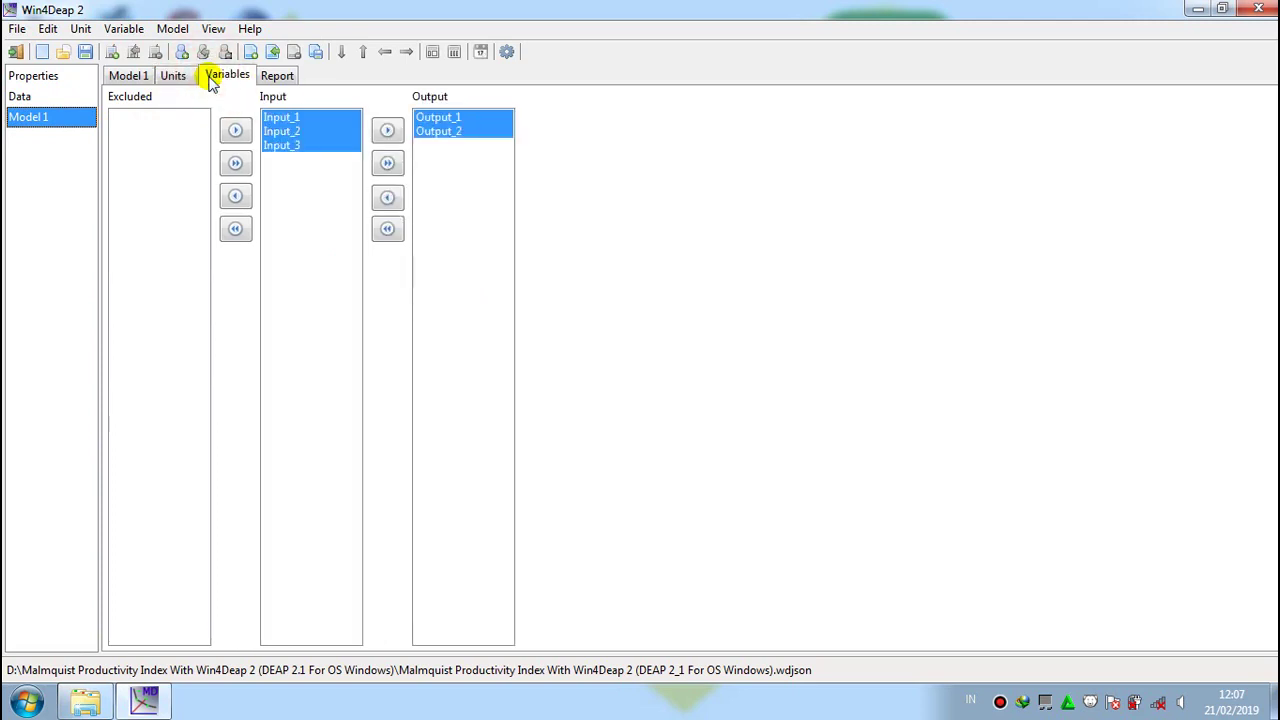
- Set Model 1 to calculate MALMQUIST with input orientation
click(123, 82)
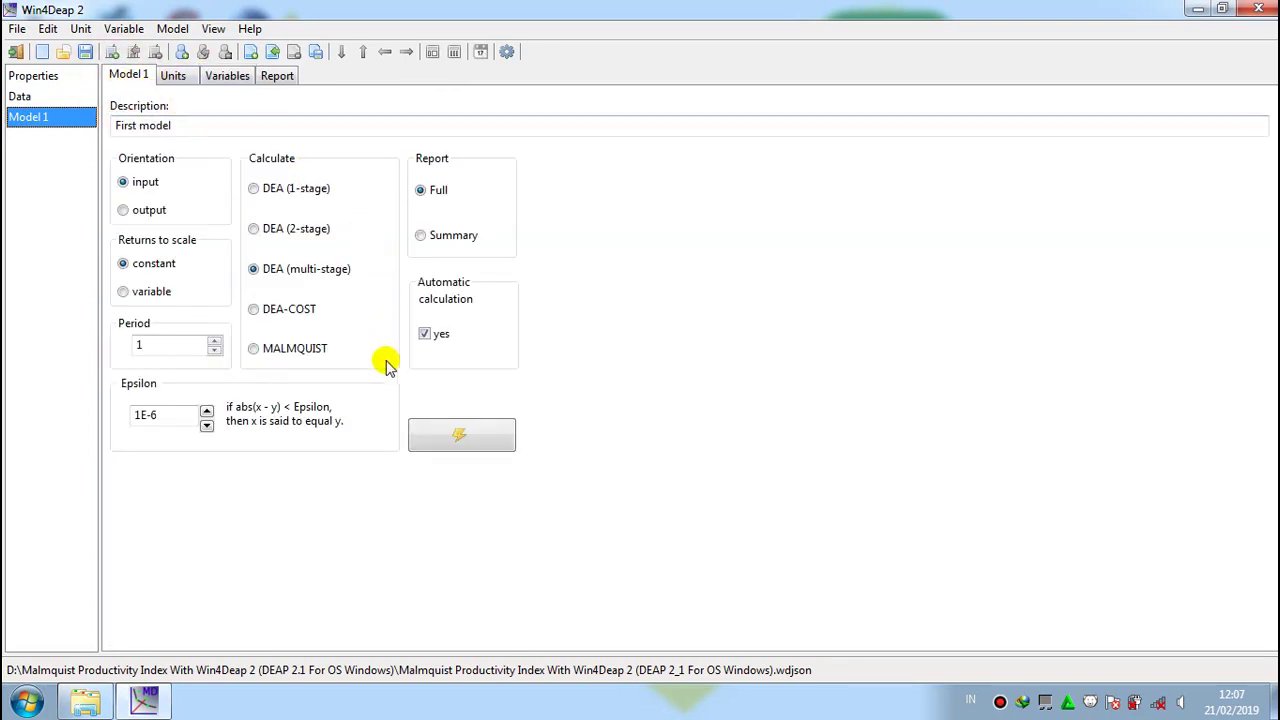
click(254, 349)
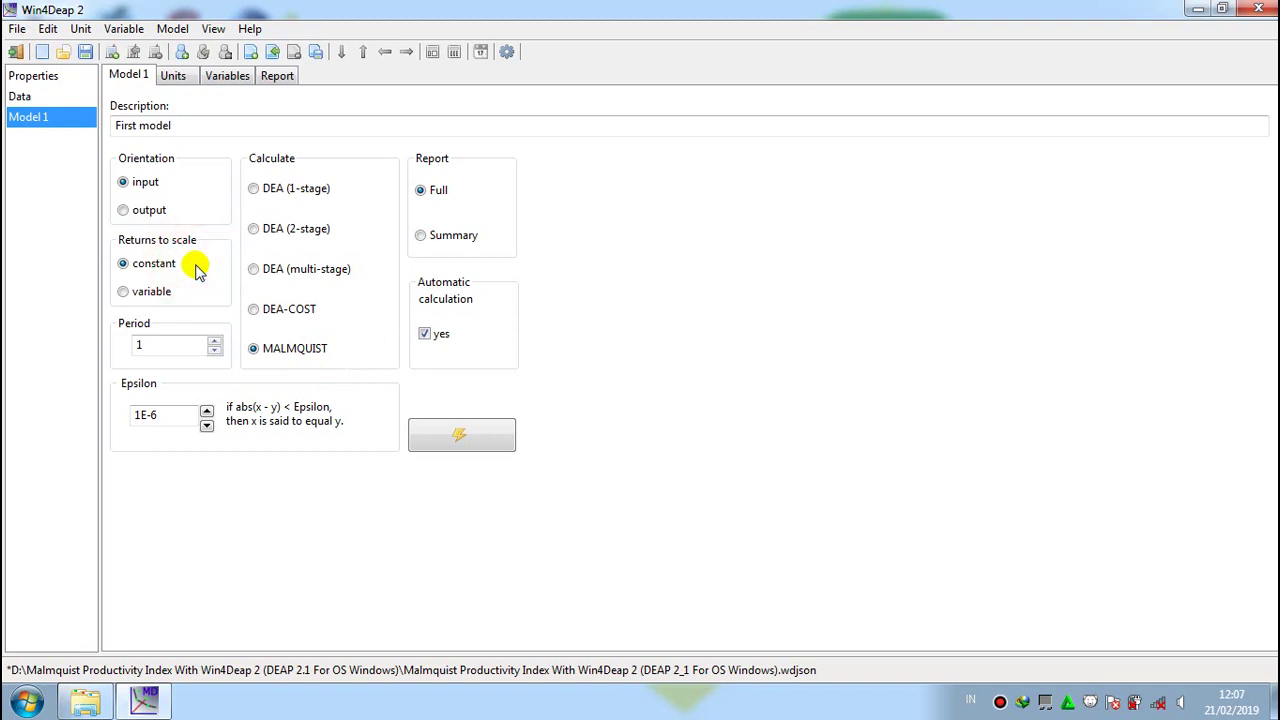
click(180, 190)
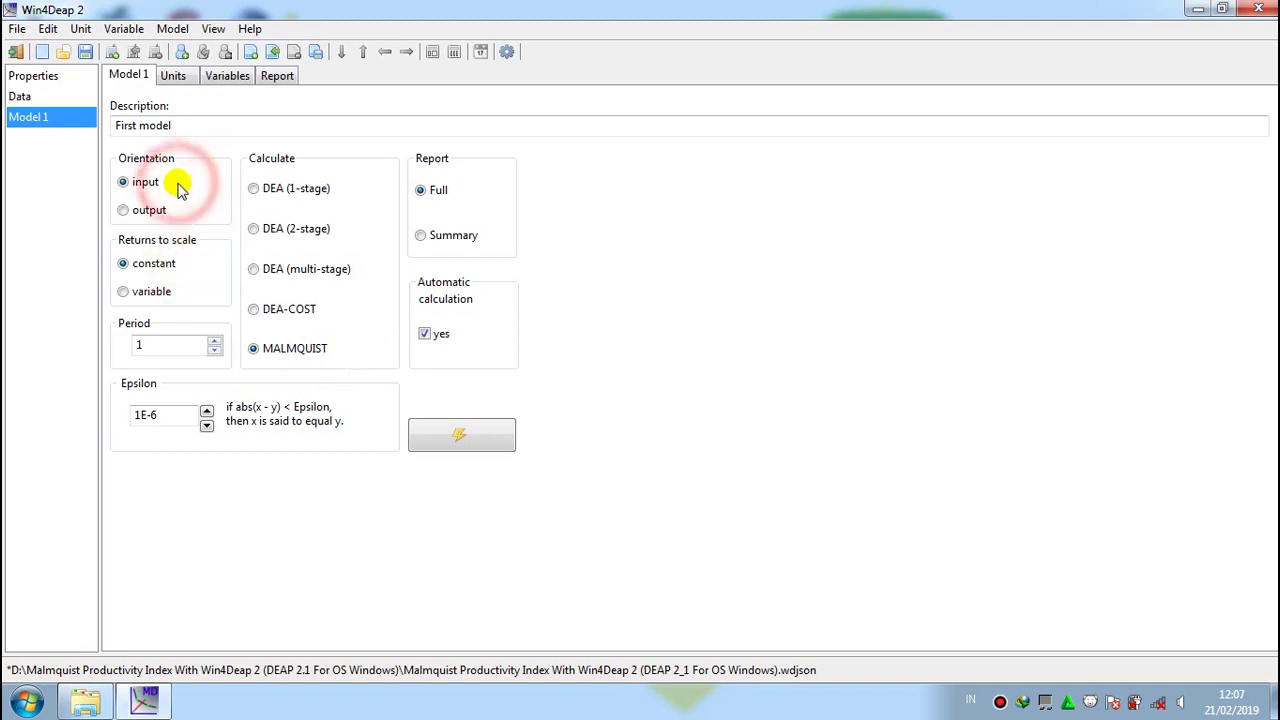
- Run Model 1's Malmquist calculation by opening its report, and dismiss the DEAP output message
click(277, 77)
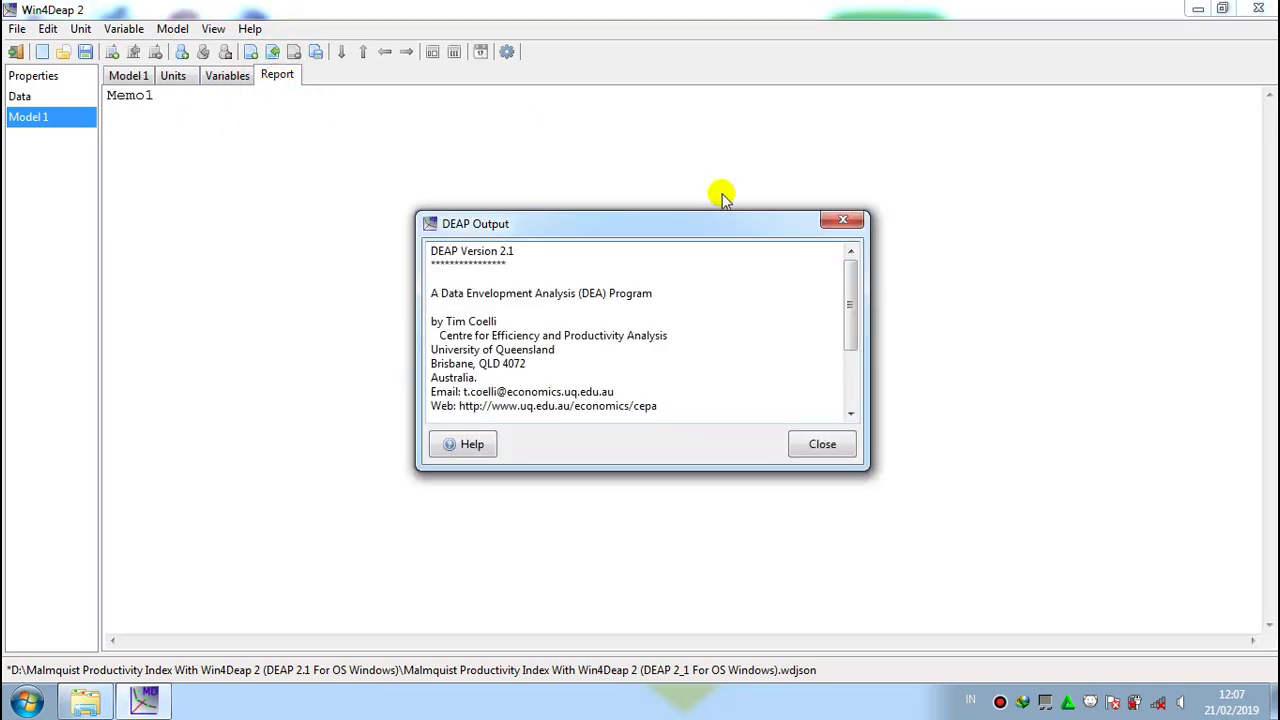
click(847, 446)
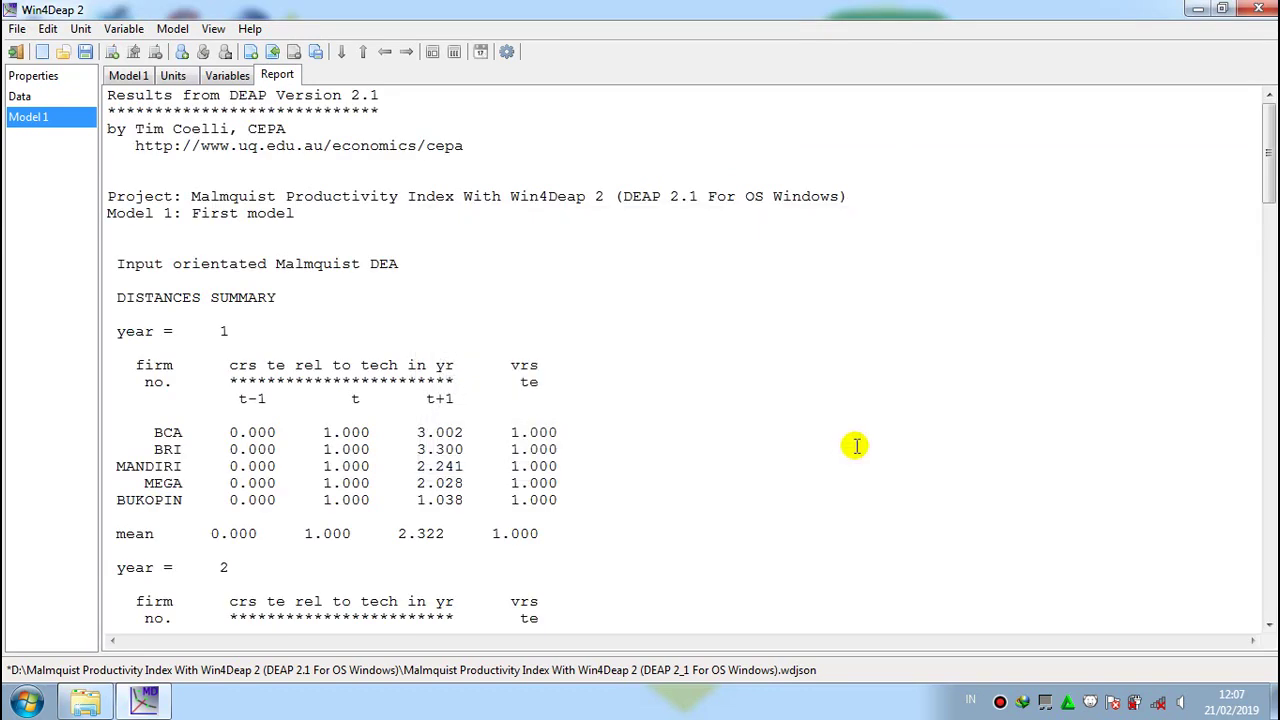
- Examine the report's distances summary for years 1 to 5
click(1268, 625)
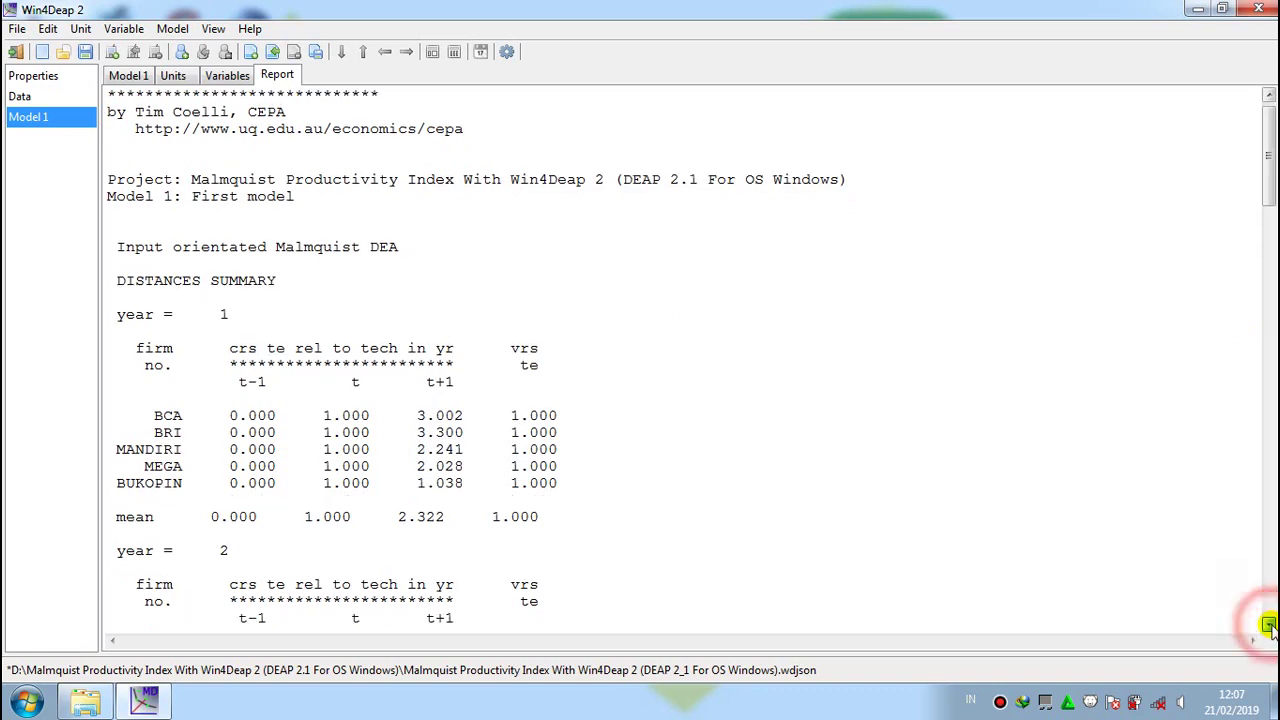
click(1268, 625)
click(1268, 625)
click(1268, 625)
click(1268, 625)
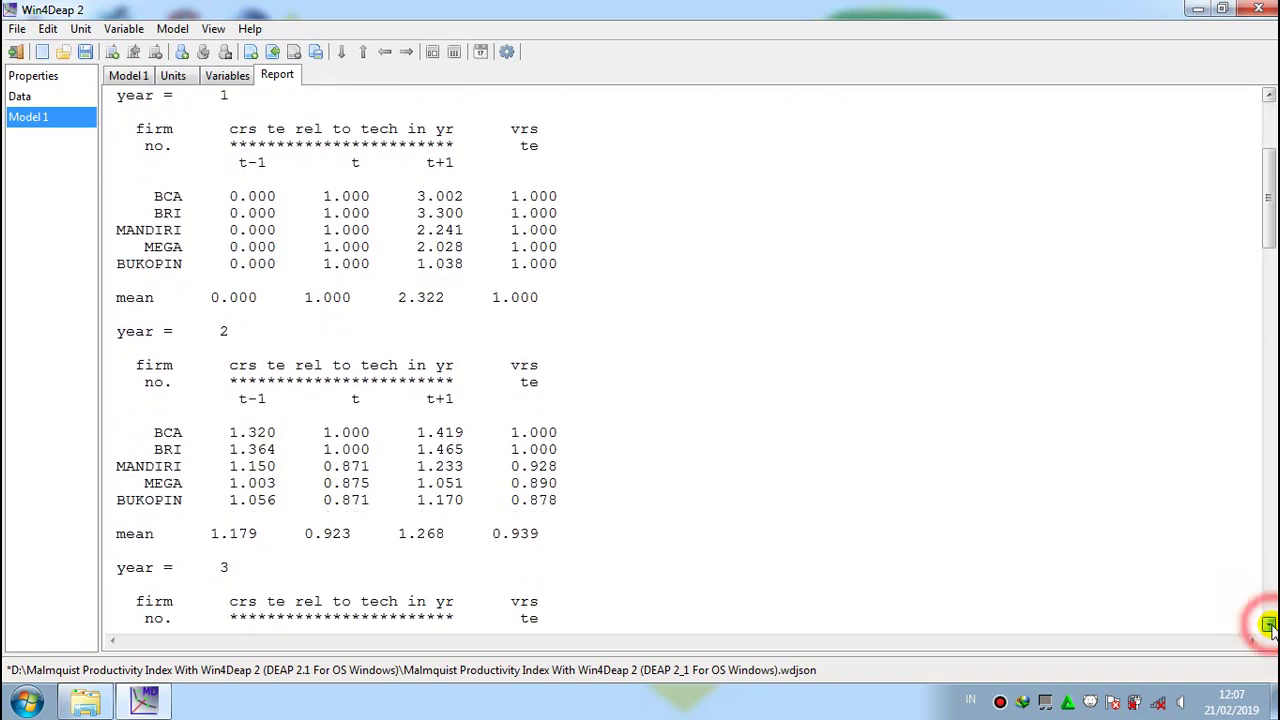
click(1268, 625)
click(1268, 625)
click(1268, 625)
click(1268, 625)
click(1268, 625)
click(1268, 625)
click(1268, 625)
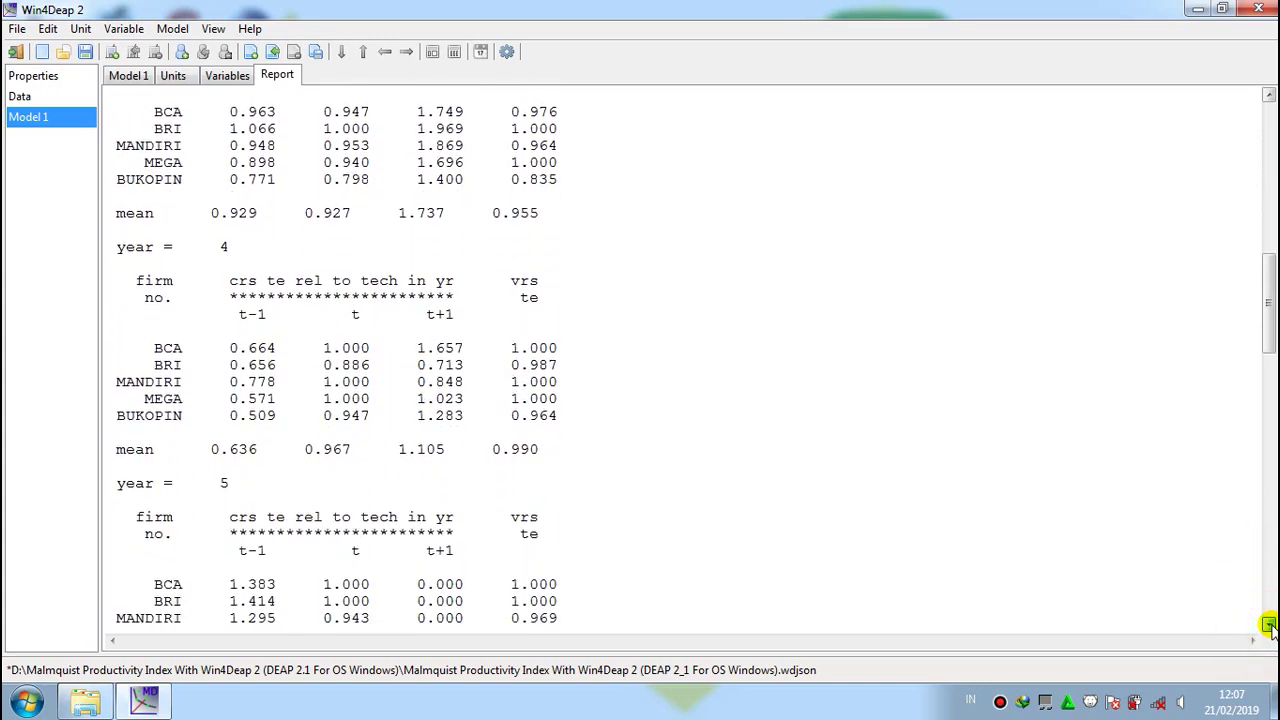
click(1268, 625)
click(1268, 625)
click(1268, 625)
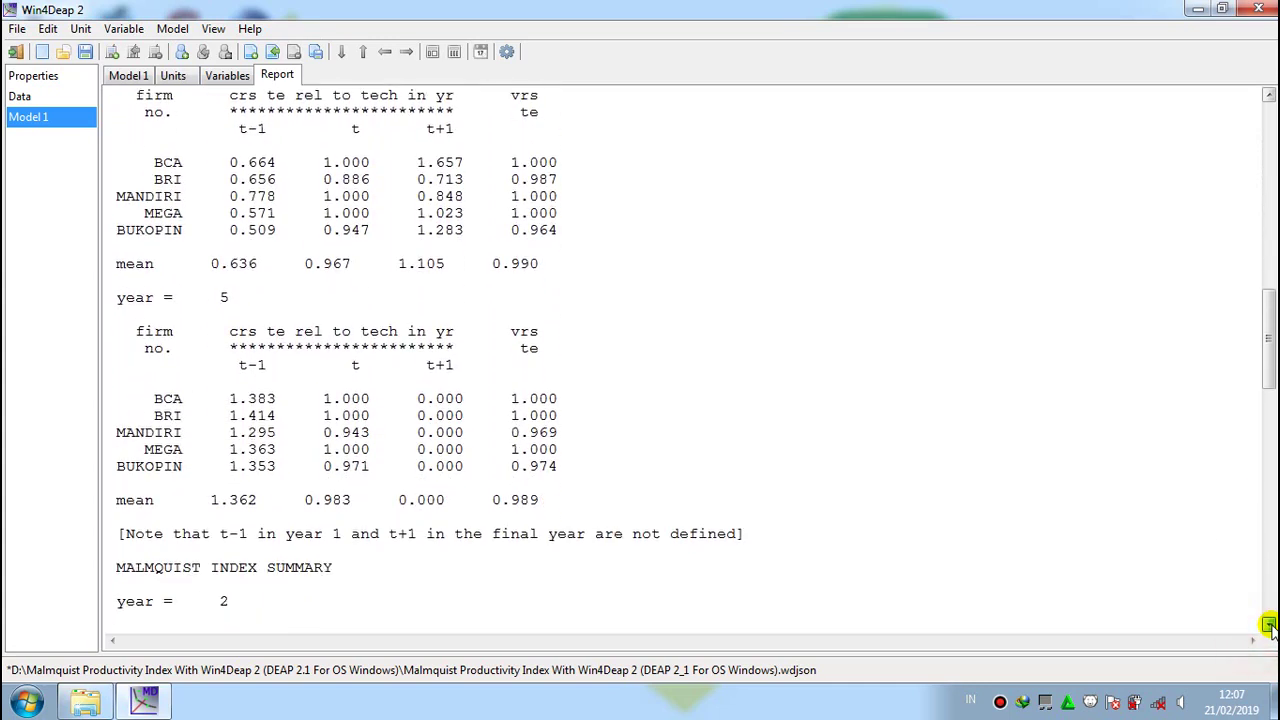
- Examine the report's Malmquist index summary of each firm for years 2 to 5
click(1268, 625)
click(1268, 625)
click(1268, 625)
click(1268, 625)
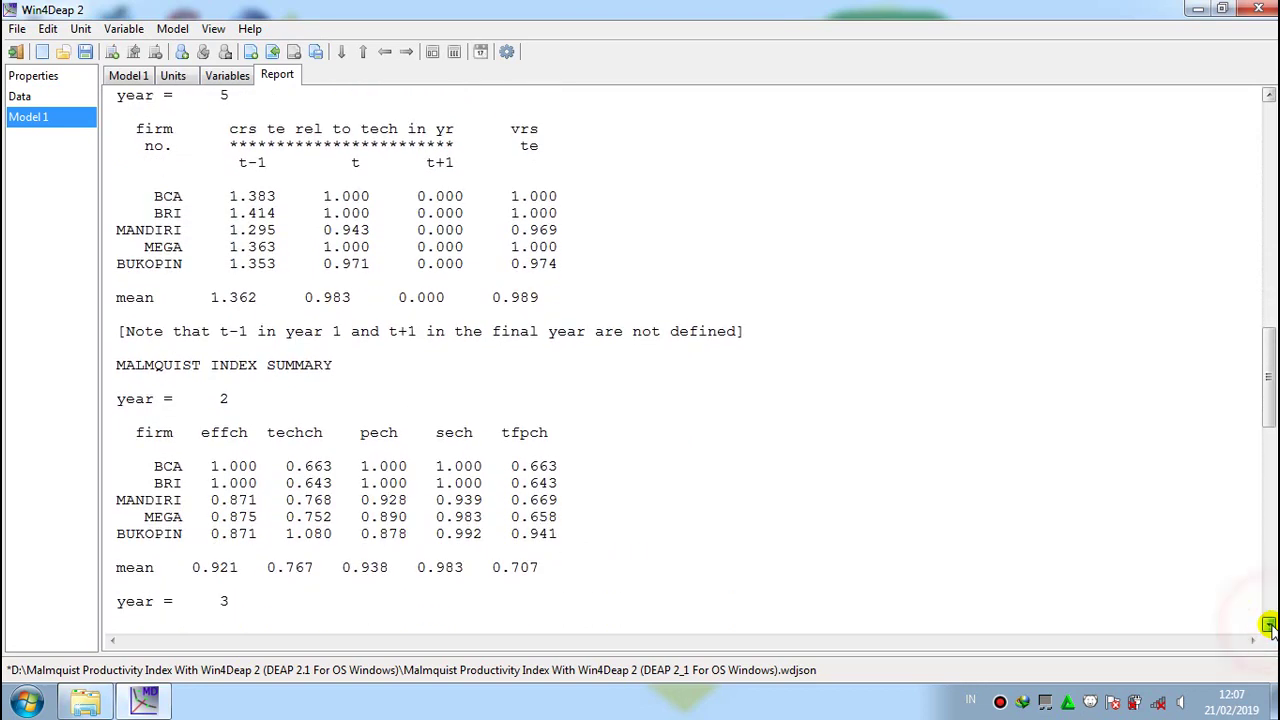
click(1268, 625)
click(1268, 624)
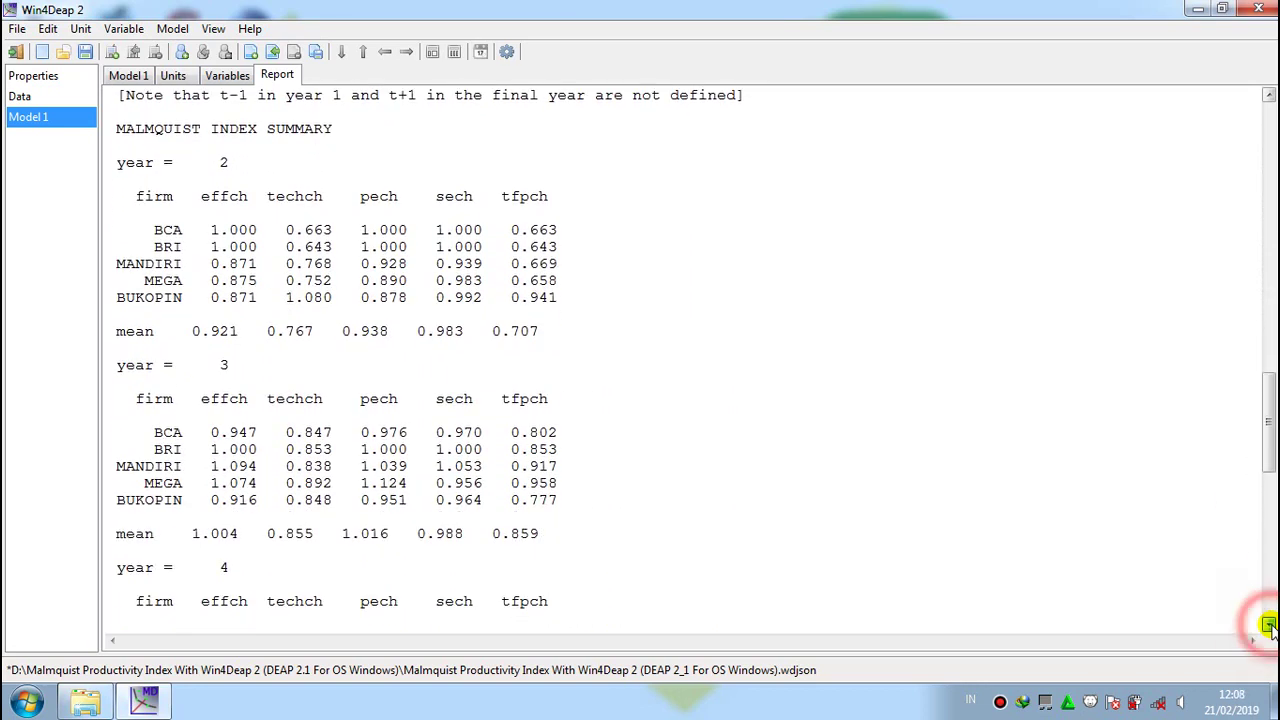
click(1268, 624)
click(1268, 624)
click(1268, 624)
click(1268, 624)
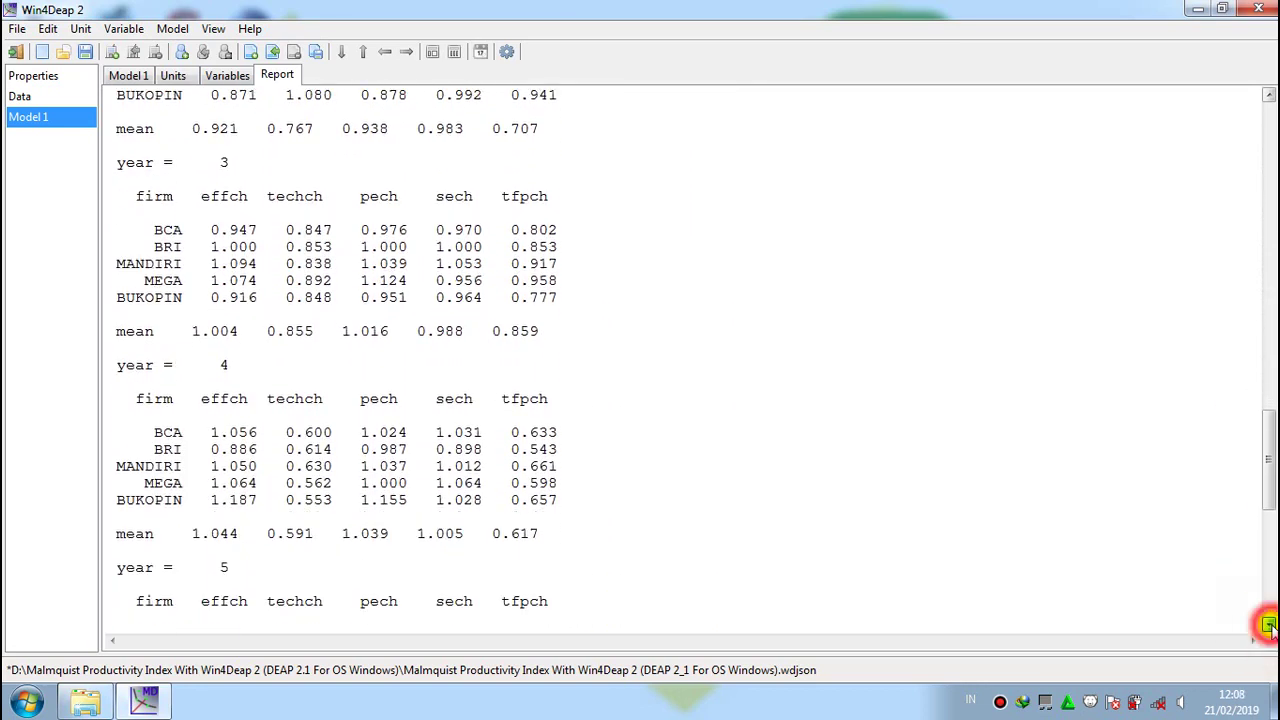
click(1268, 624)
click(1268, 624)
click(1268, 624)
click(1268, 624)
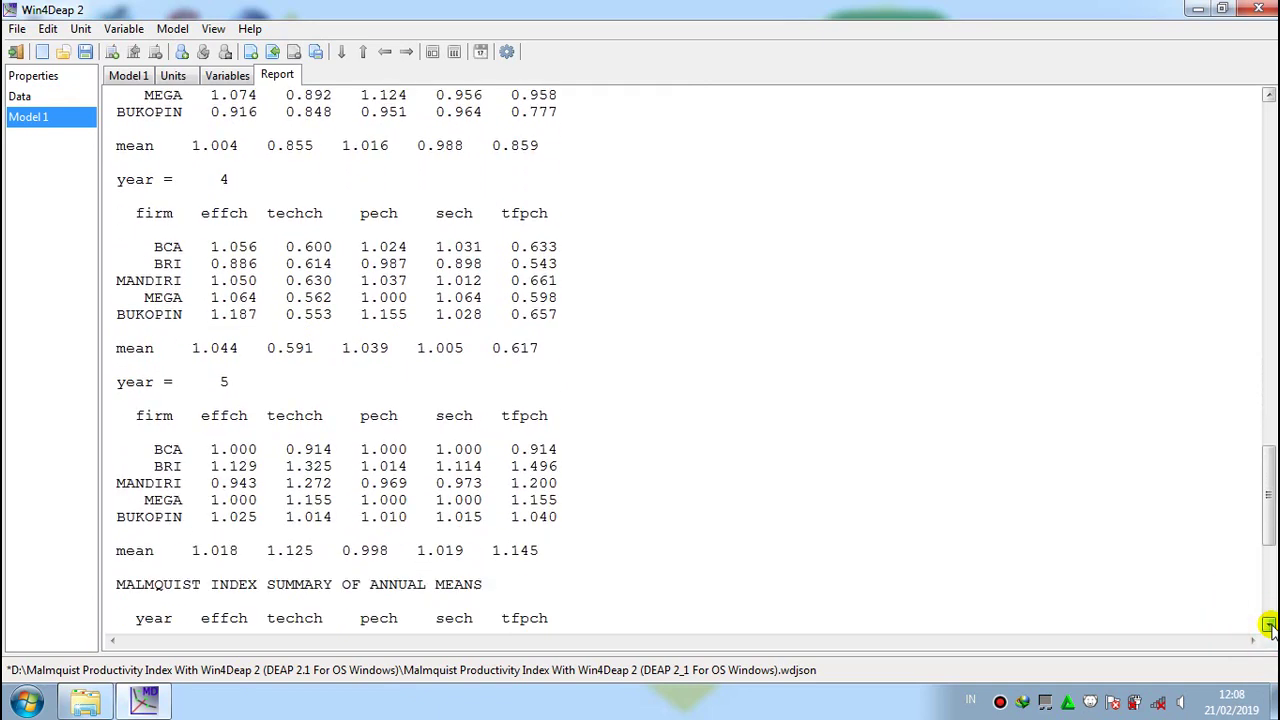
- Examine the Malmquist index summaries of annual means and firm means at the end of the report
click(1268, 624)
click(1268, 624)
click(1268, 624)
click(1268, 624)
click(1268, 624)
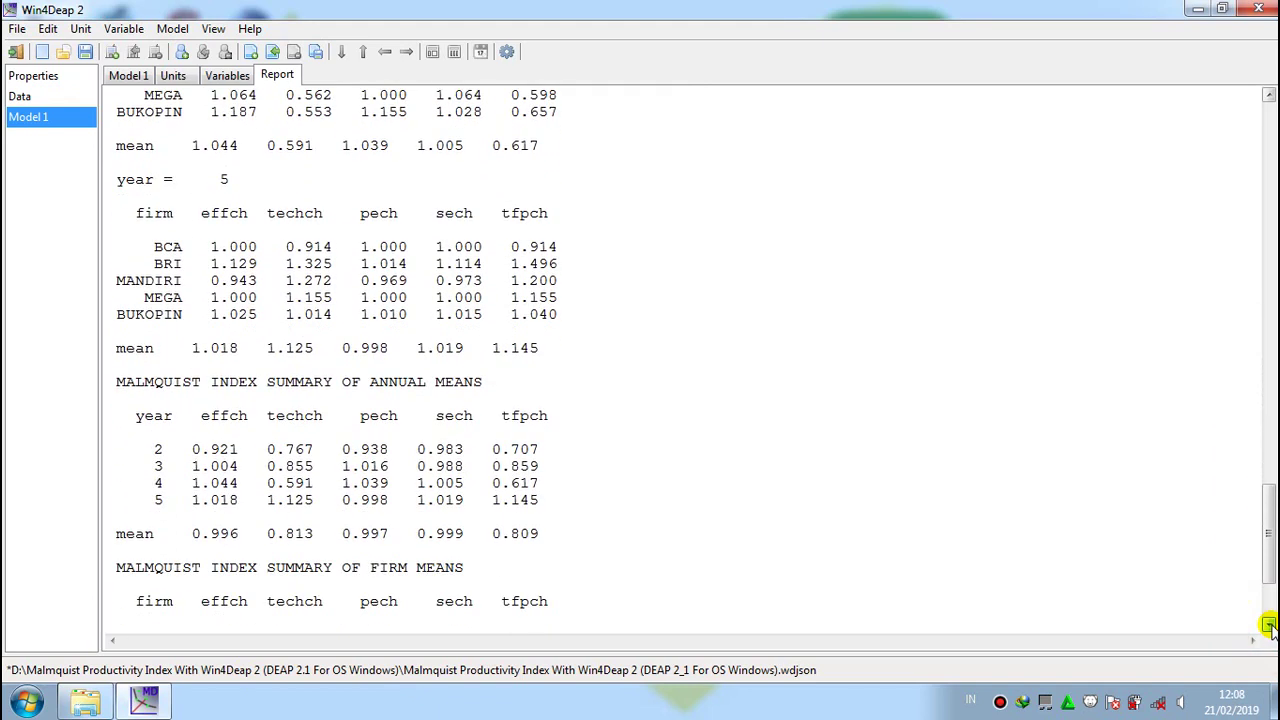
click(1268, 624)
click(1268, 624)
click(1268, 624)
click(1268, 624)
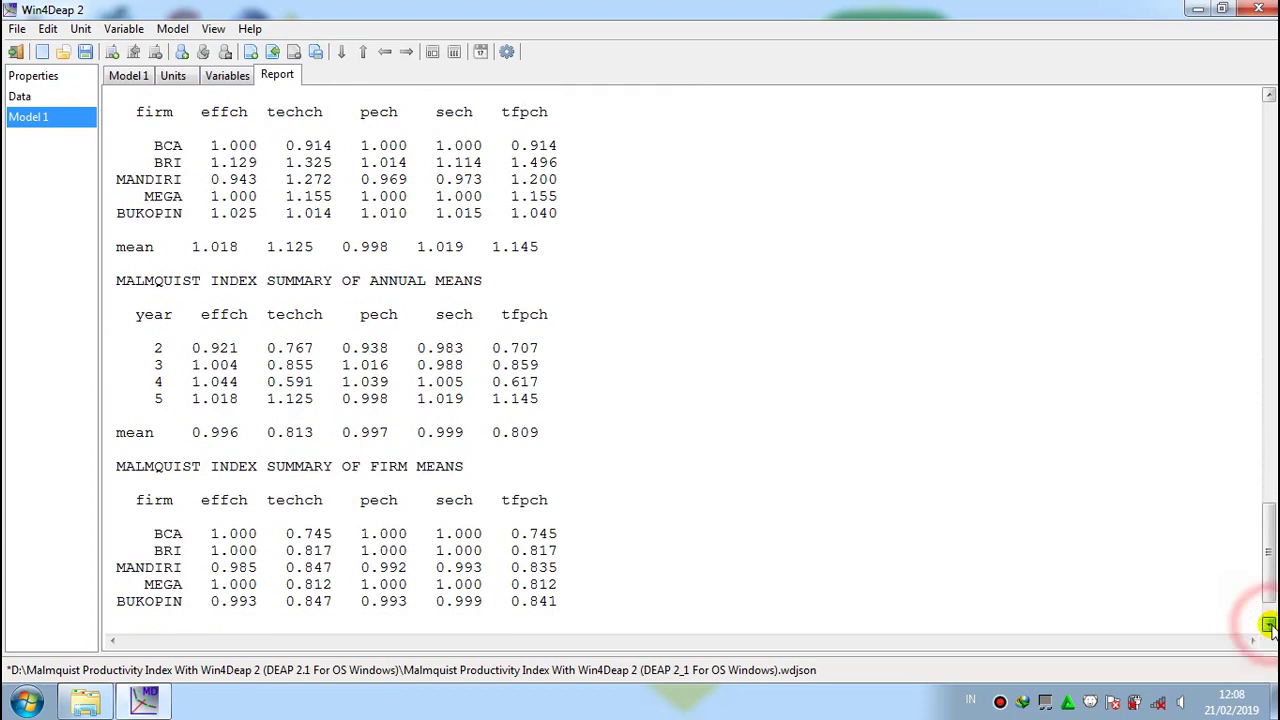
click(1268, 624)
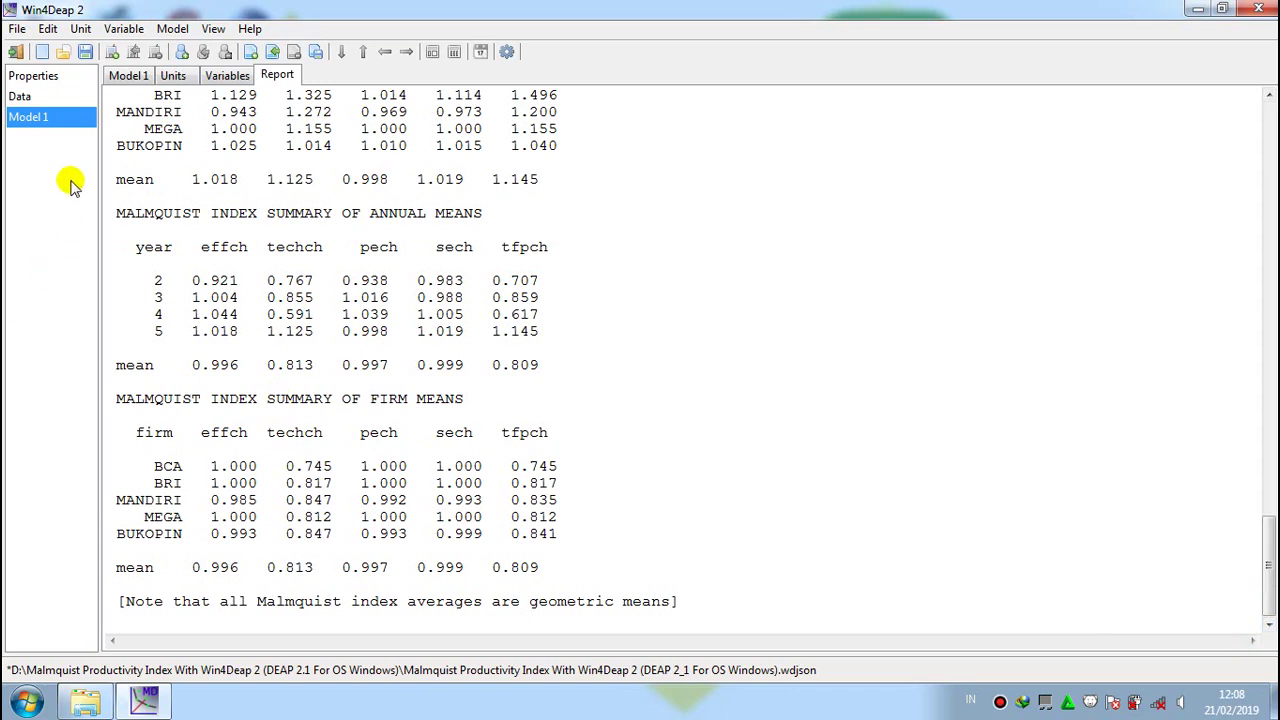
- Set Model 1's returns to scale to variable, keeping input orientation and the MALMQUIST calculation
click(130, 76)
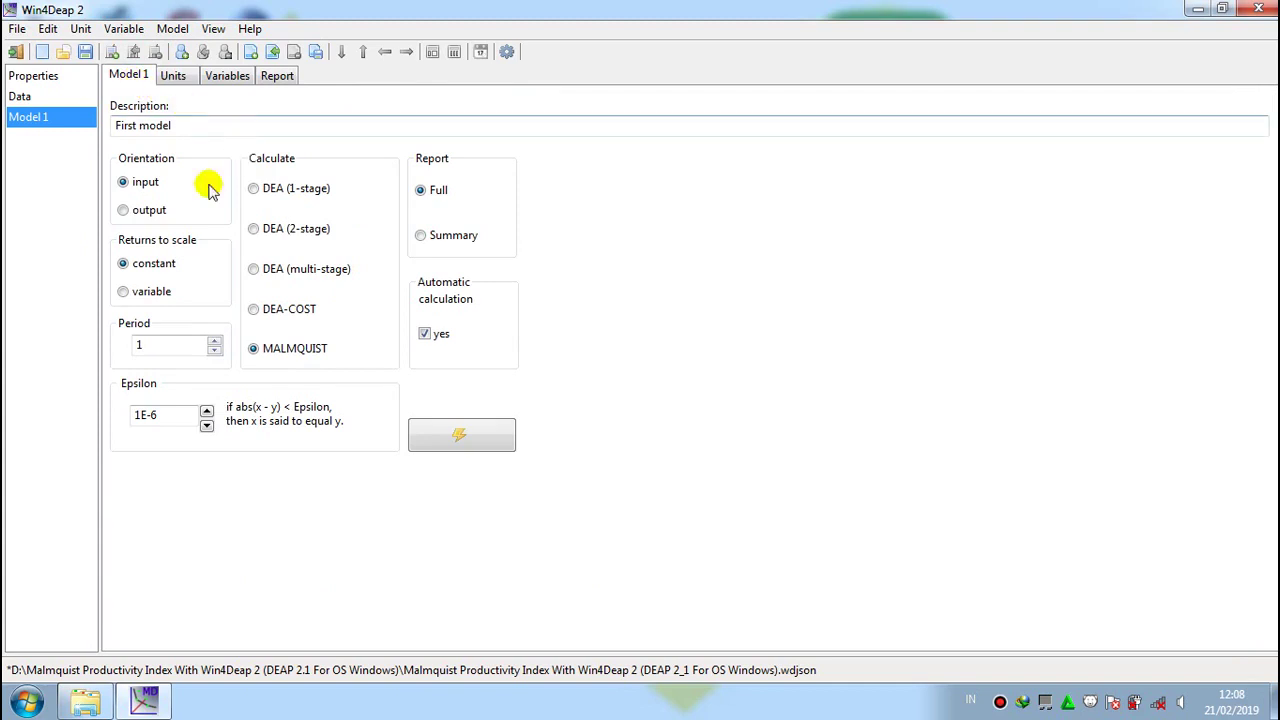
click(123, 293)
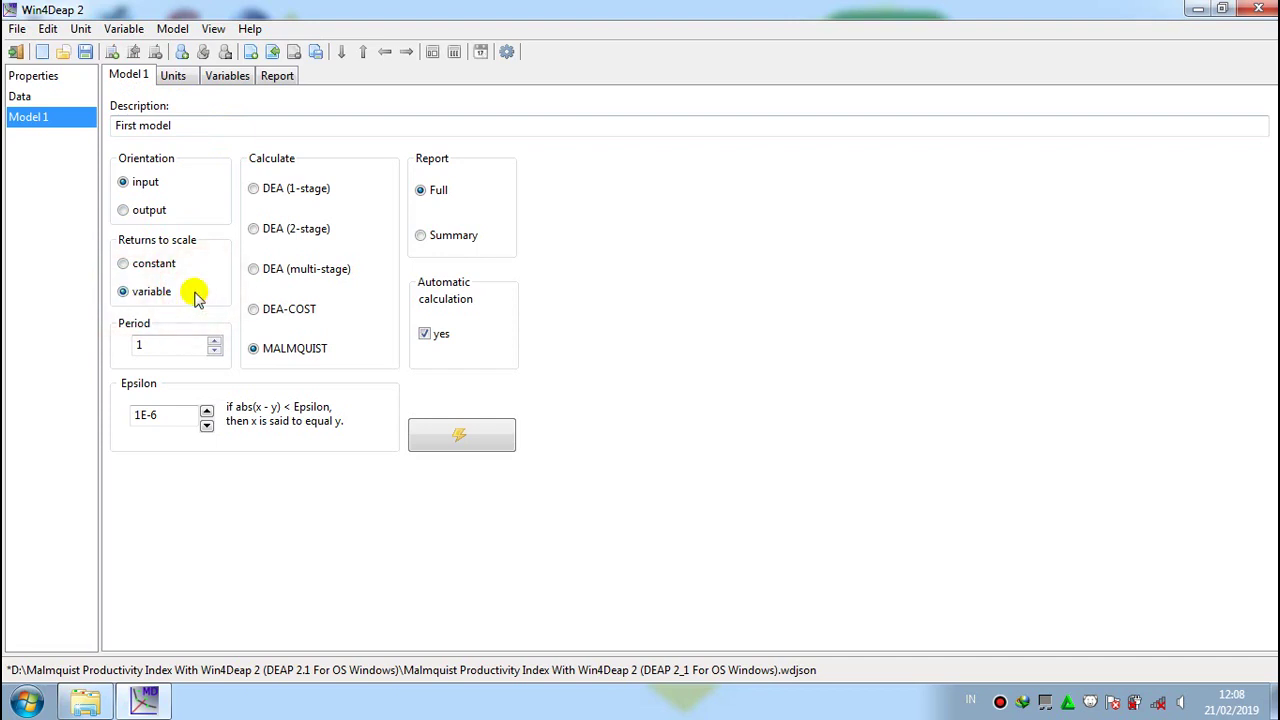
click(193, 186)
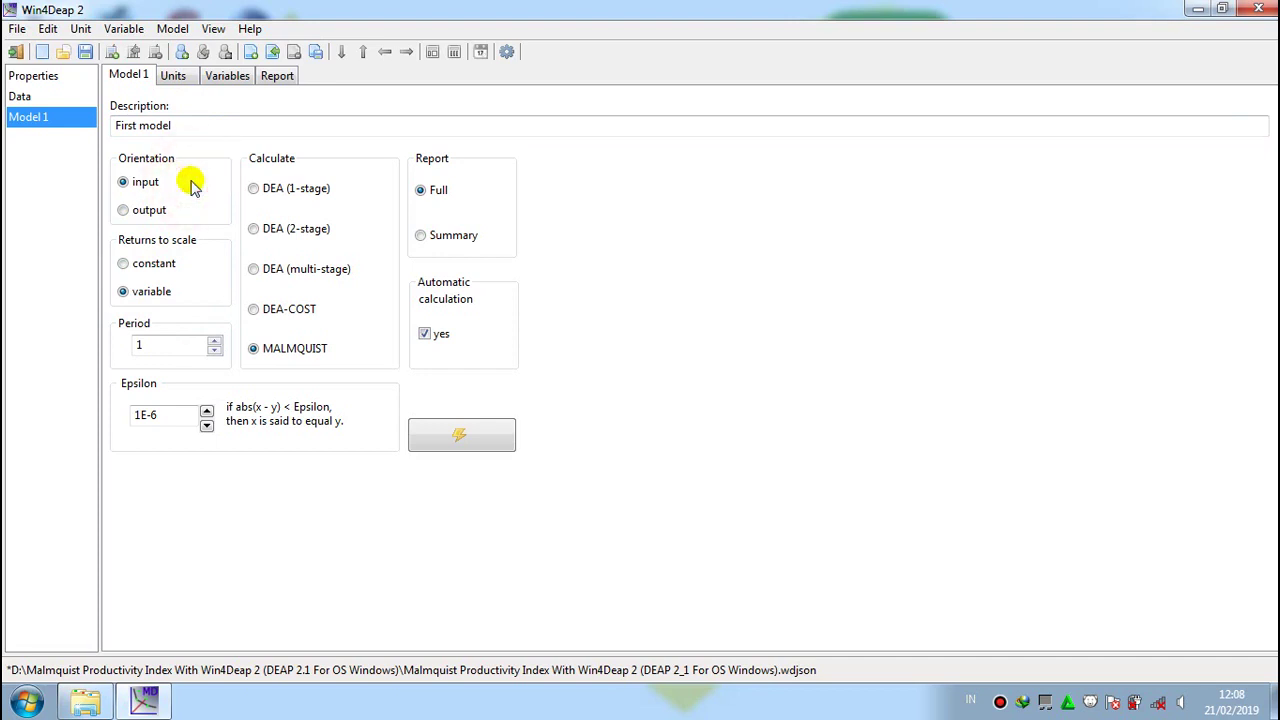
click(351, 350)
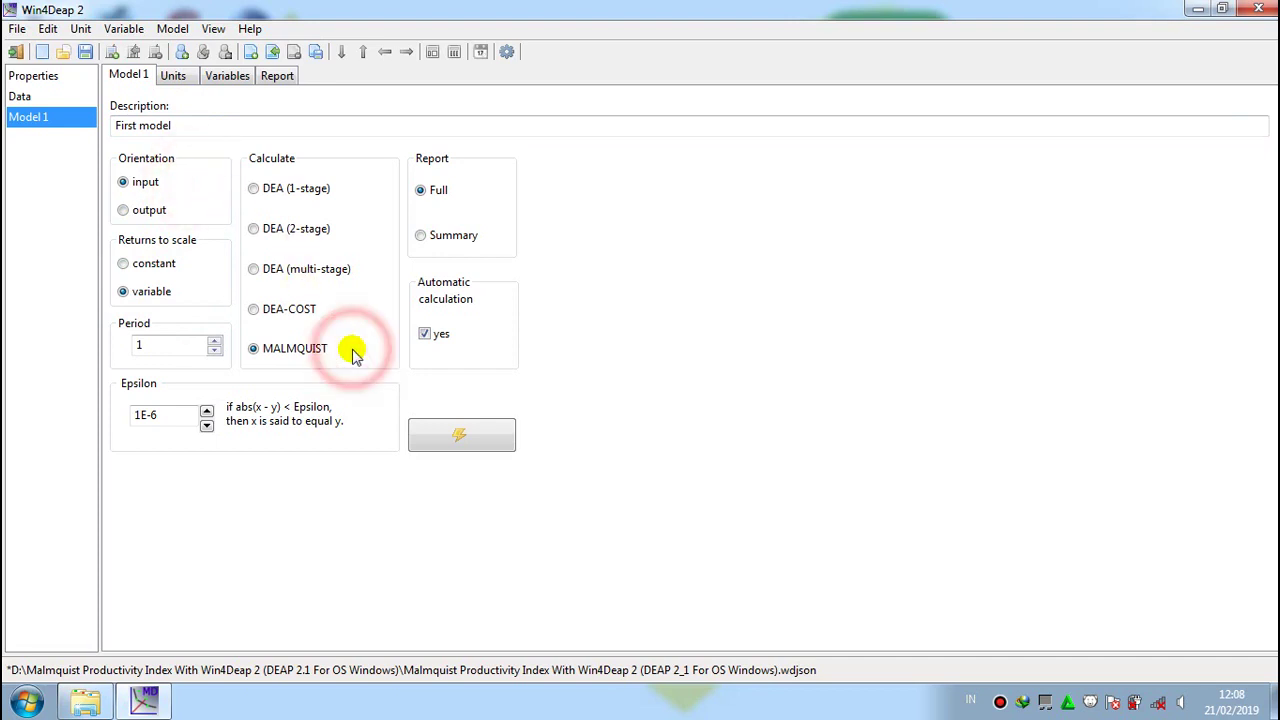
- Review Model 1's report again, from the firm means back up to the distances summary
click(278, 77)
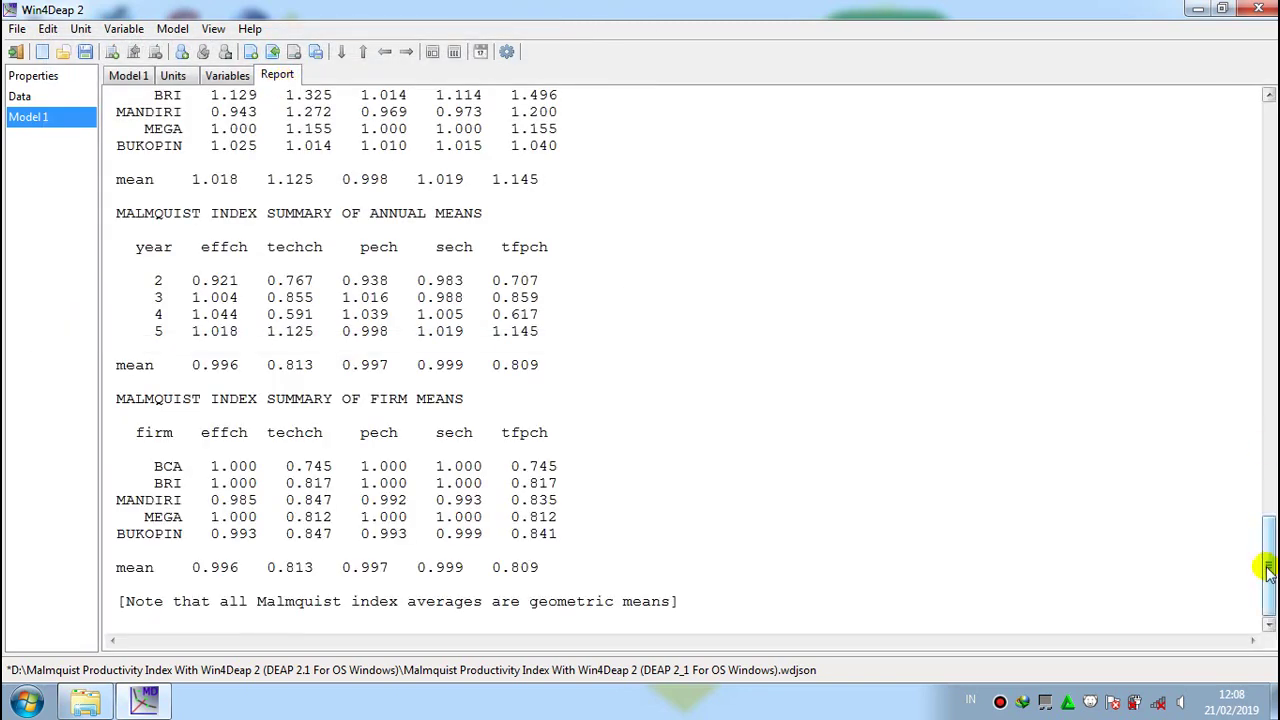
click(1268, 97)
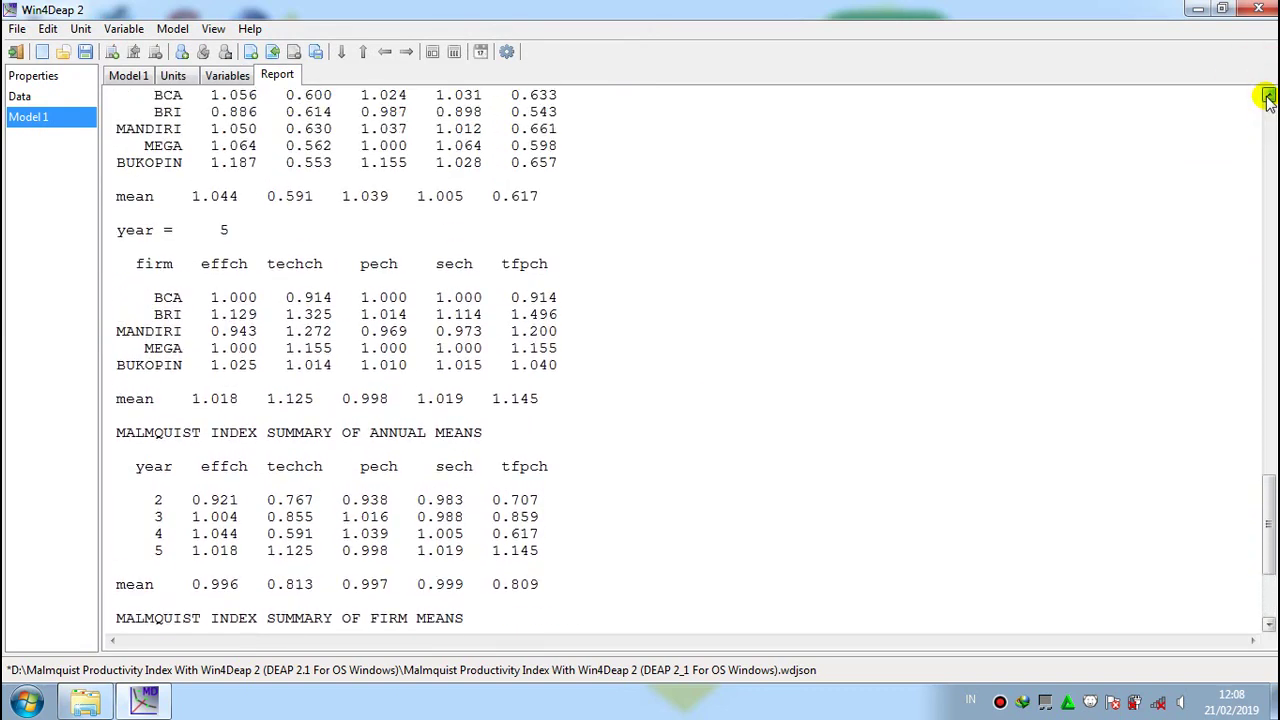
click(1268, 97)
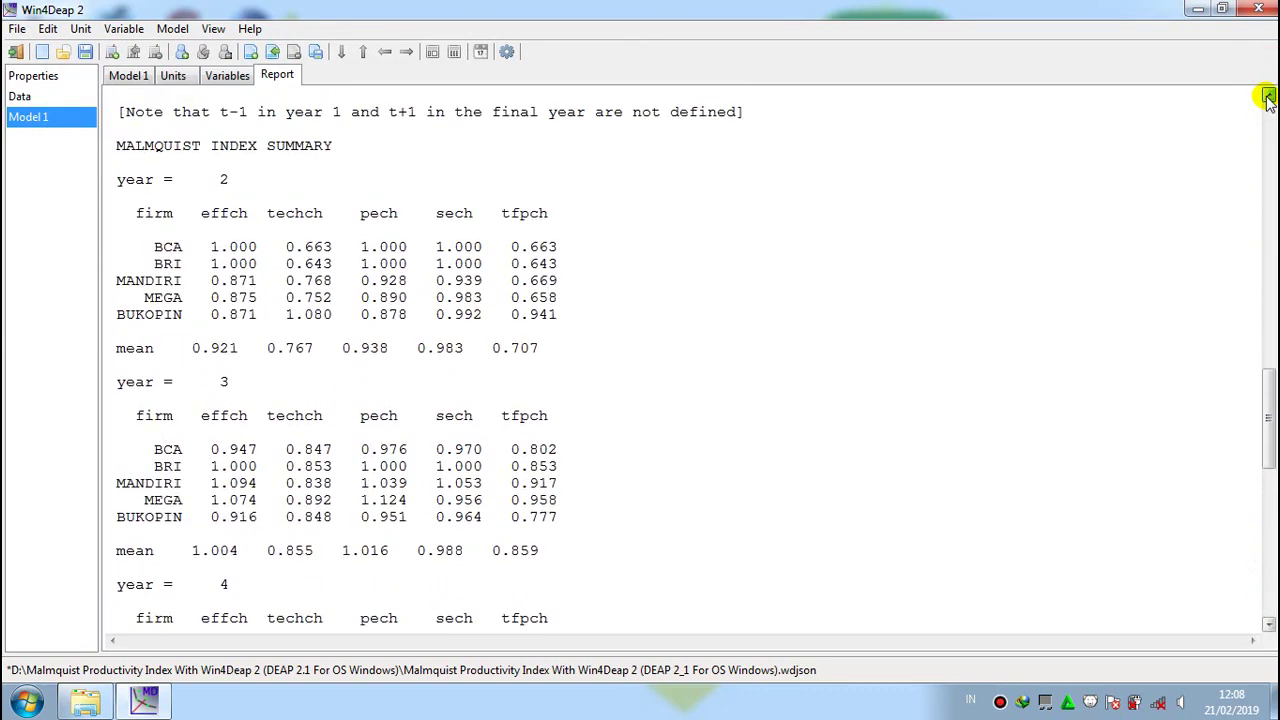
click(1268, 97)
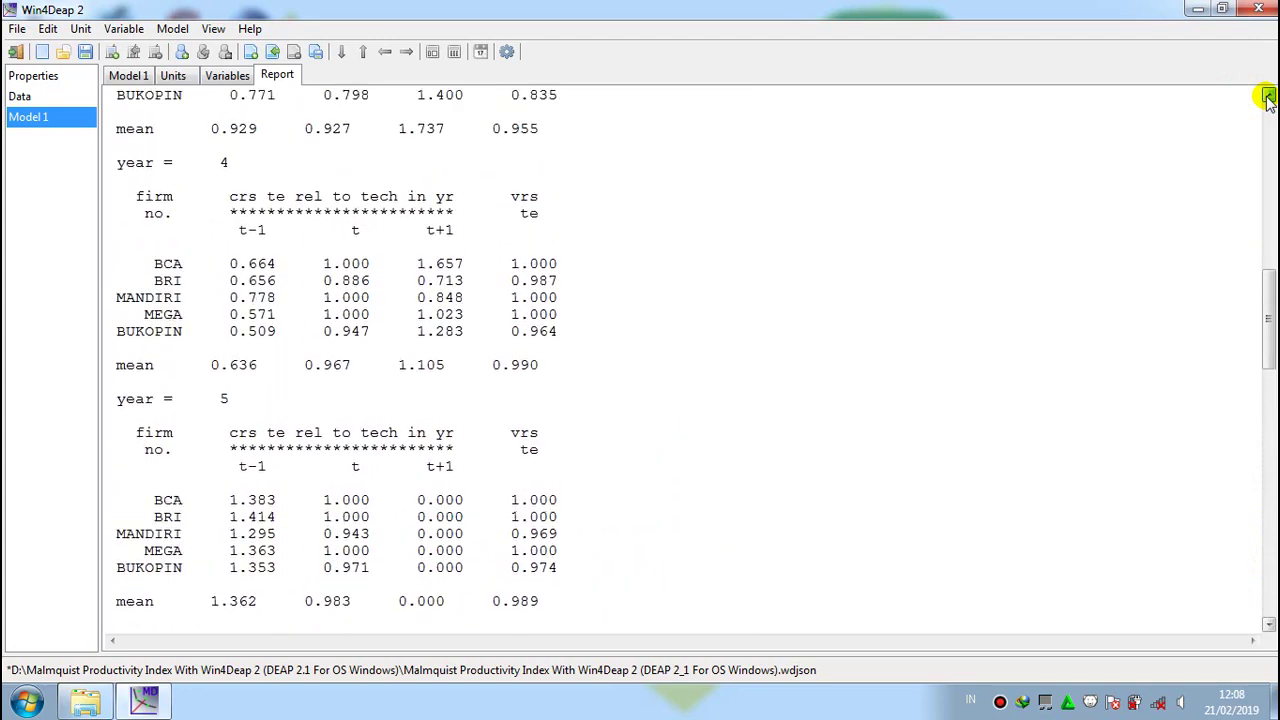
click(1268, 97)
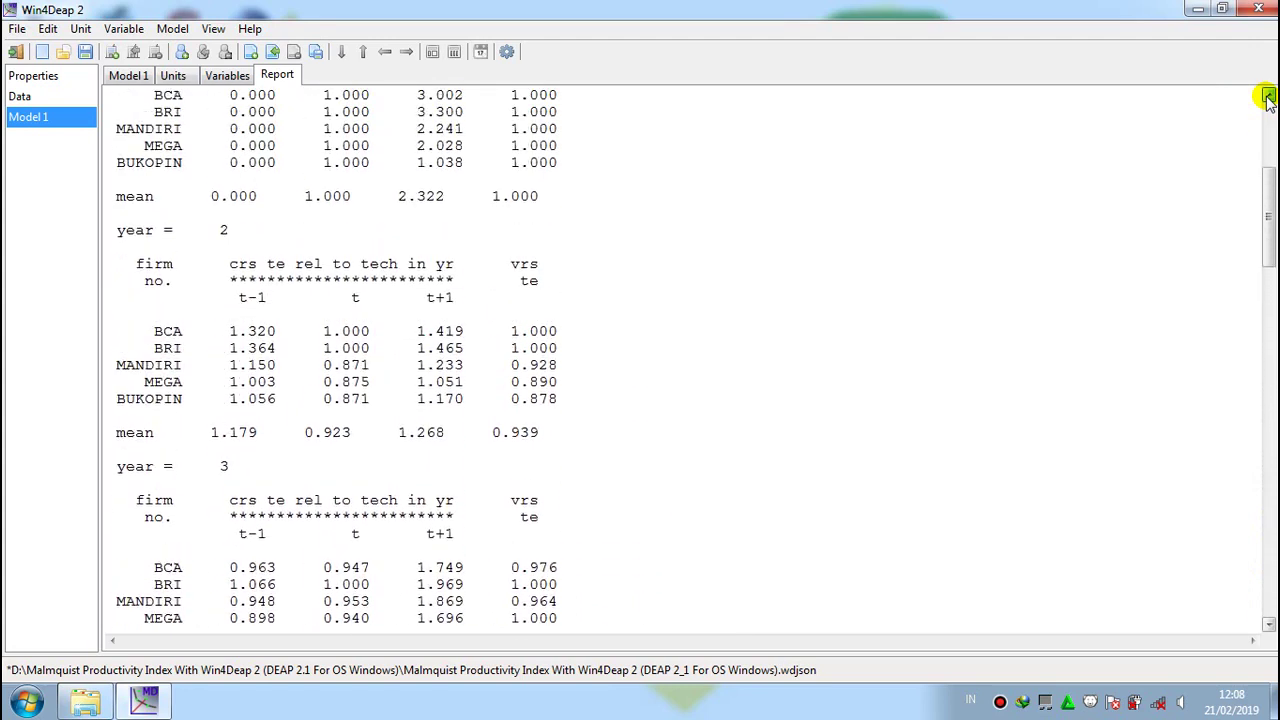
click(1268, 97)
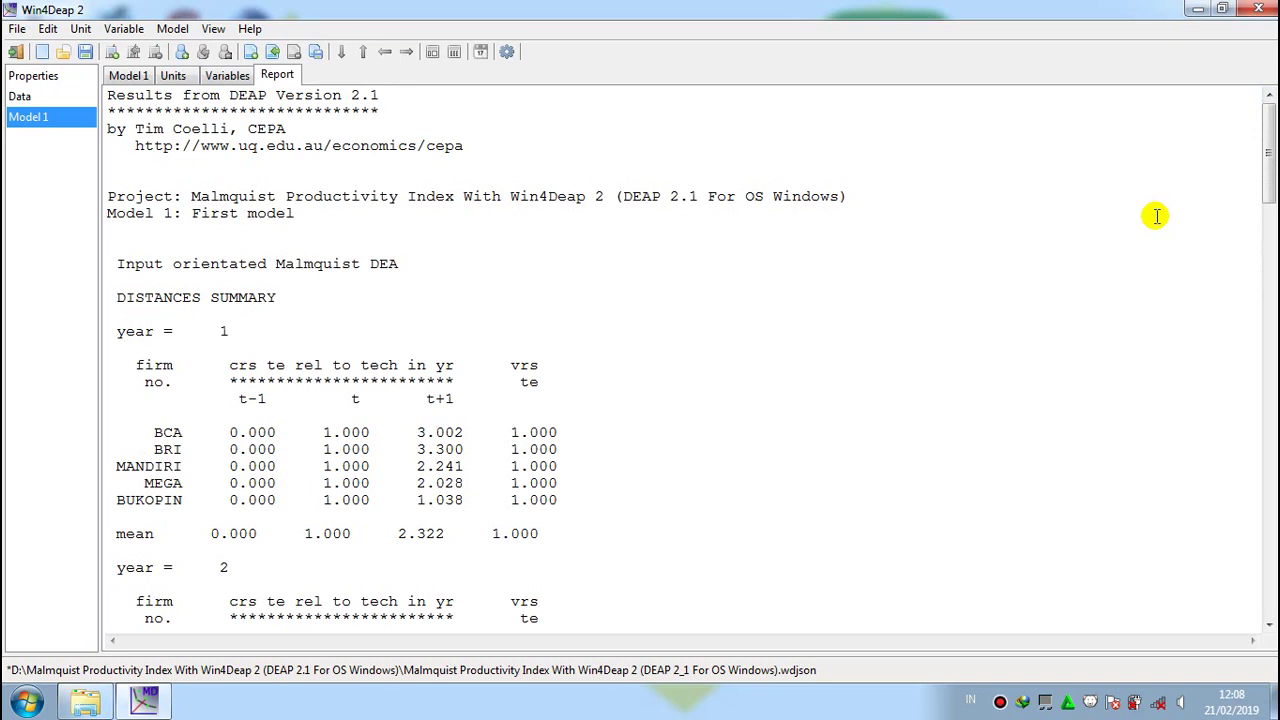
- Exit the program with the project changes saved, and close the project's folder window
click(1270, 12)
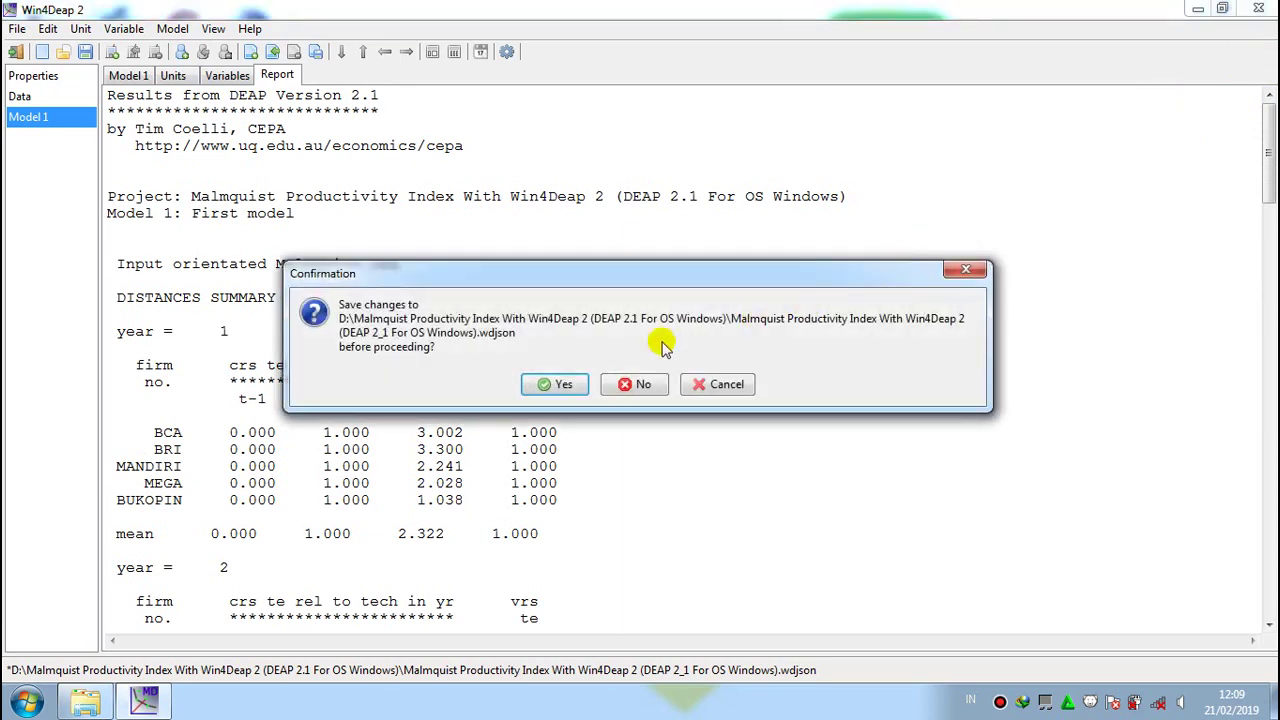
click(581, 391)
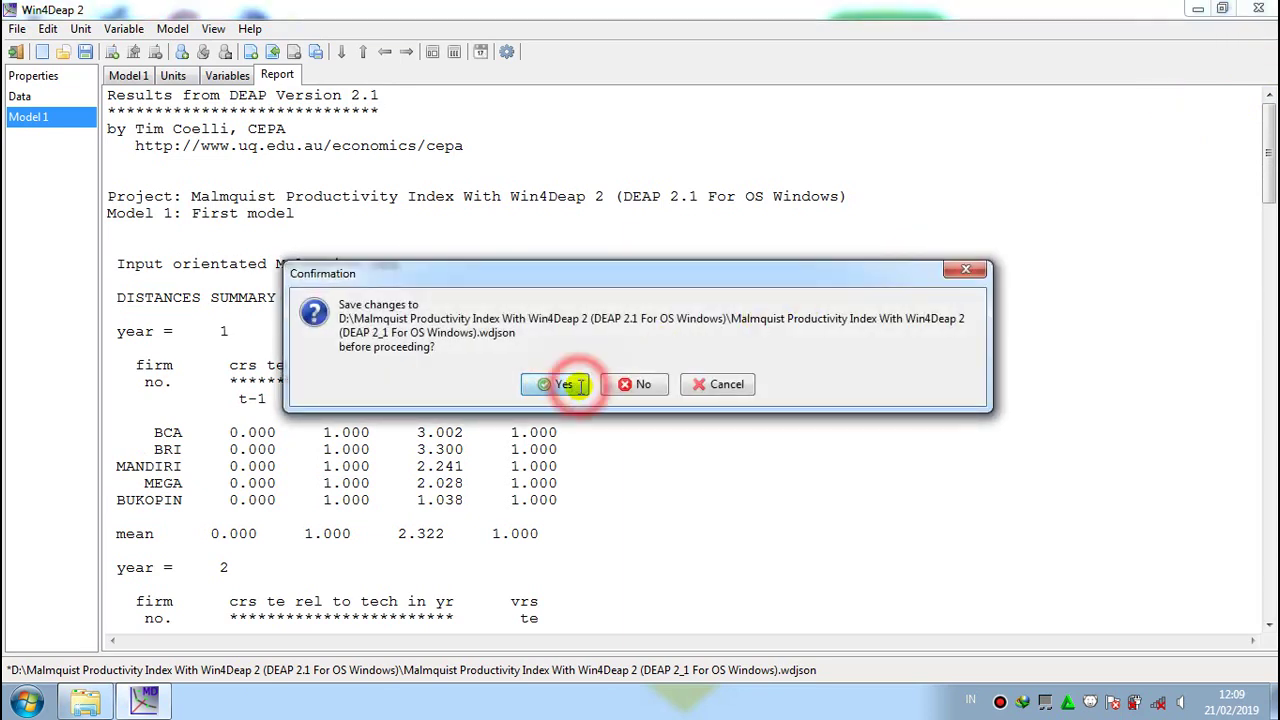
click(578, 418)
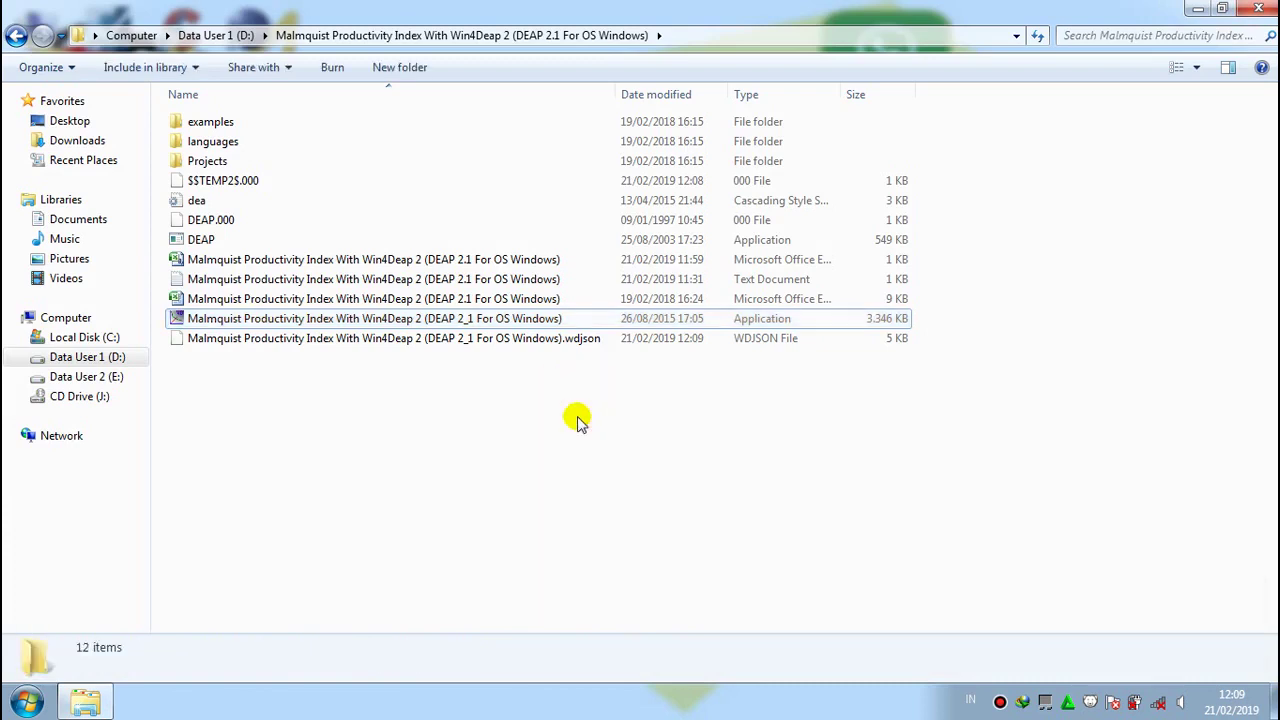
click(1259, 10)
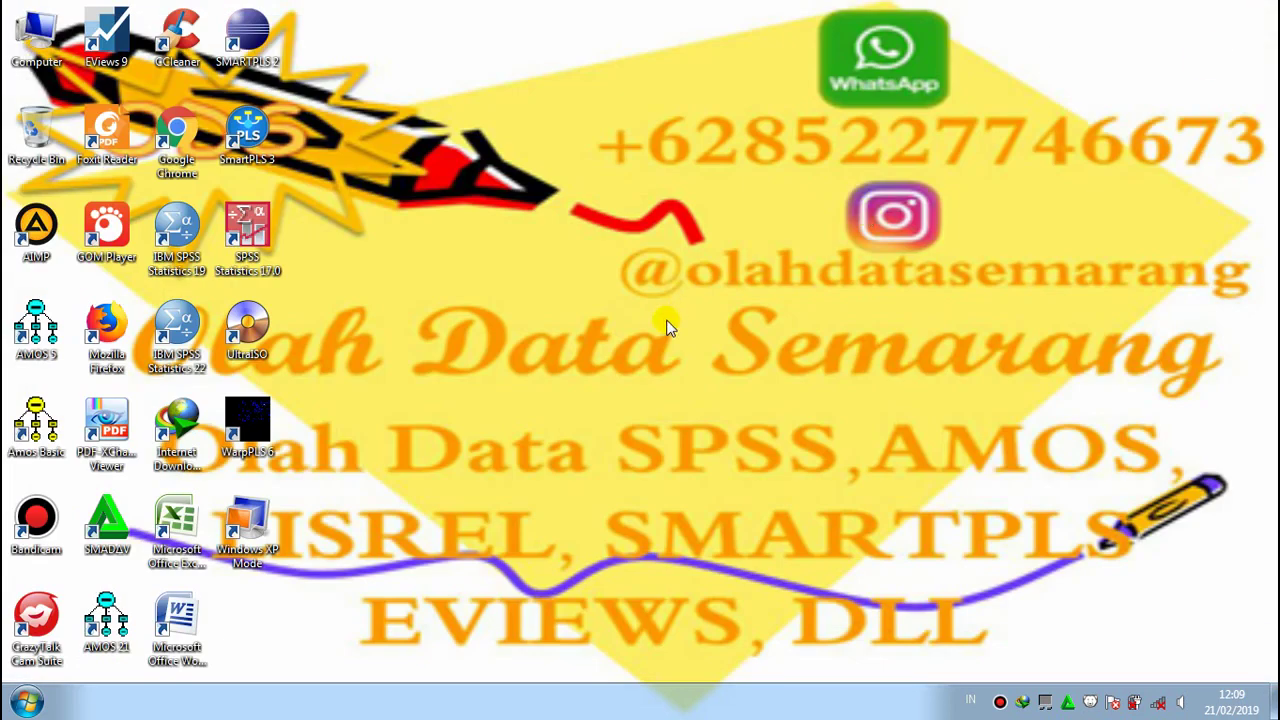